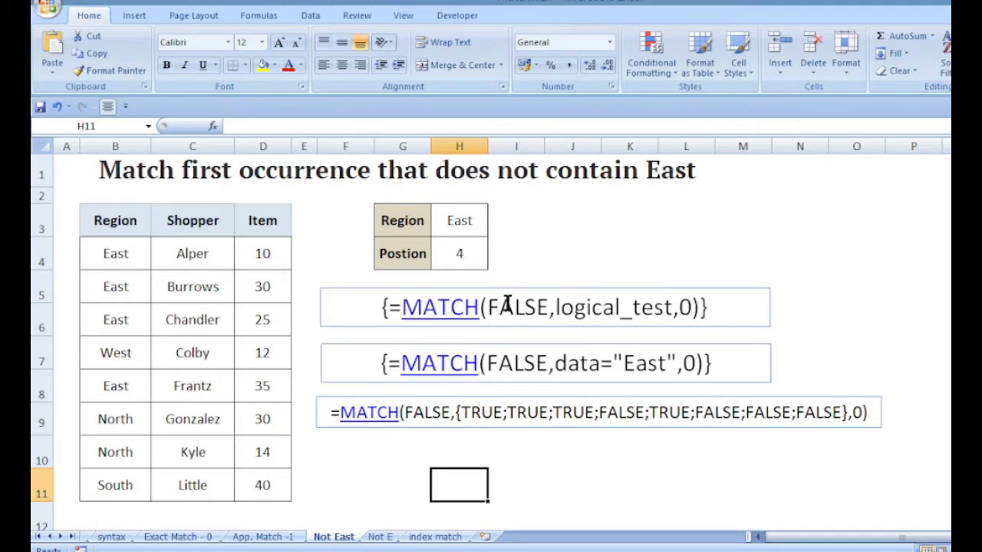
- Examine the example MATCH formulas on the Not East sheet, comparing their arguments with the Region entries and the Position formula in H4
drag(499, 308, 692, 307)
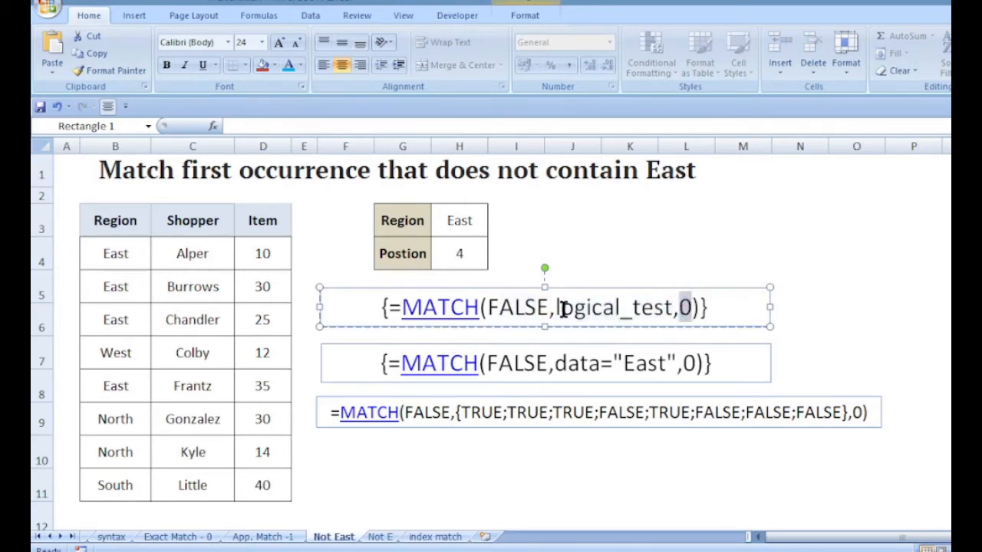
drag(555, 307, 670, 307)
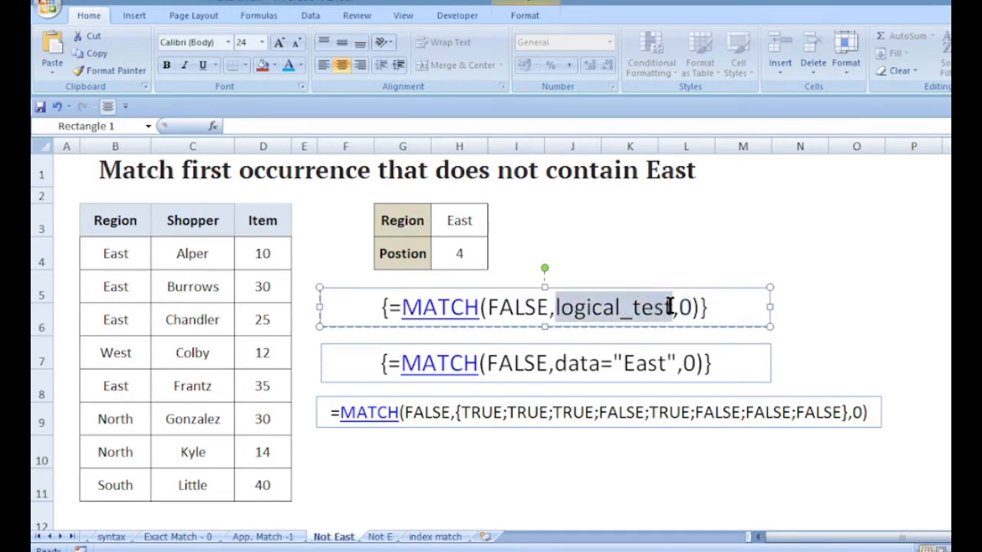
click(556, 363)
drag(400, 364, 646, 365)
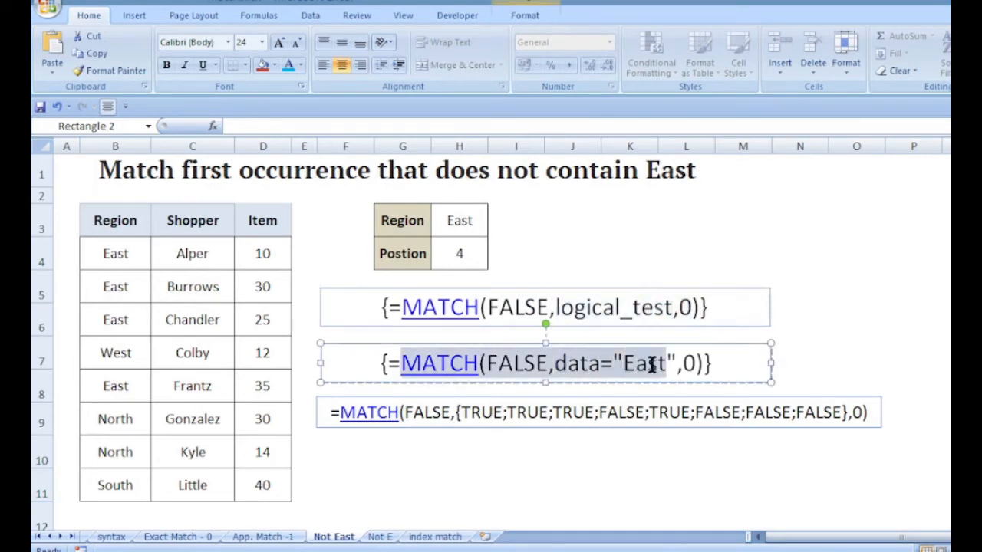
click(588, 368)
drag(400, 363, 664, 364)
click(589, 365)
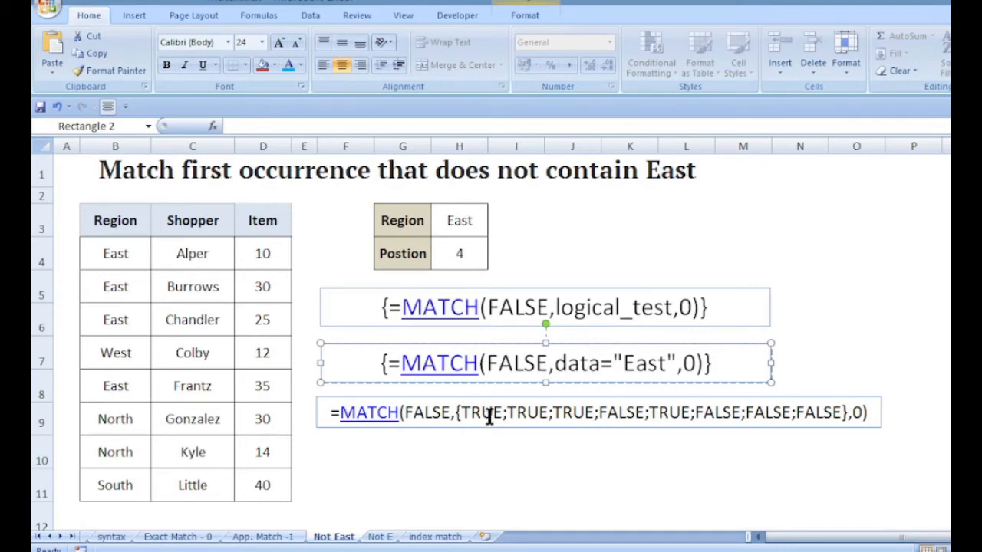
click(141, 352)
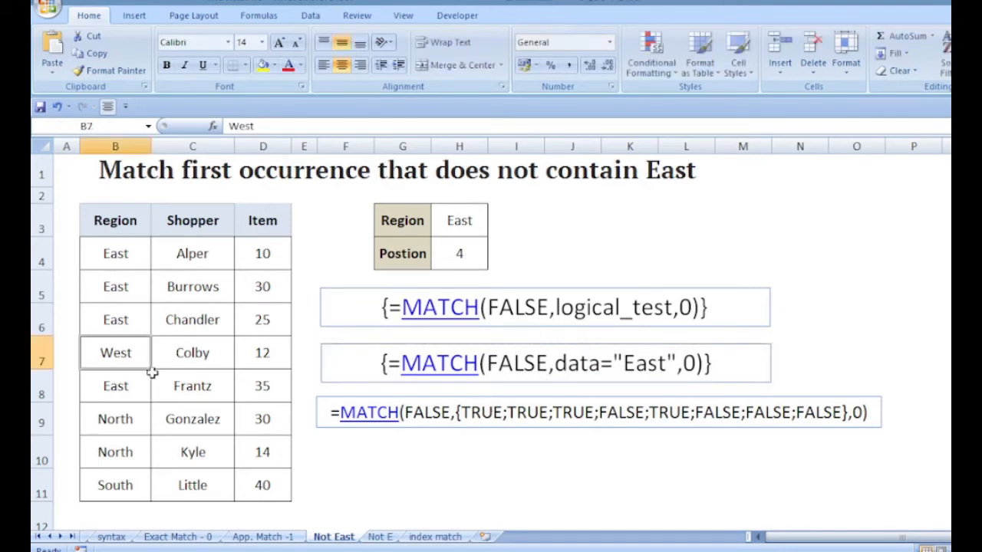
click(627, 411)
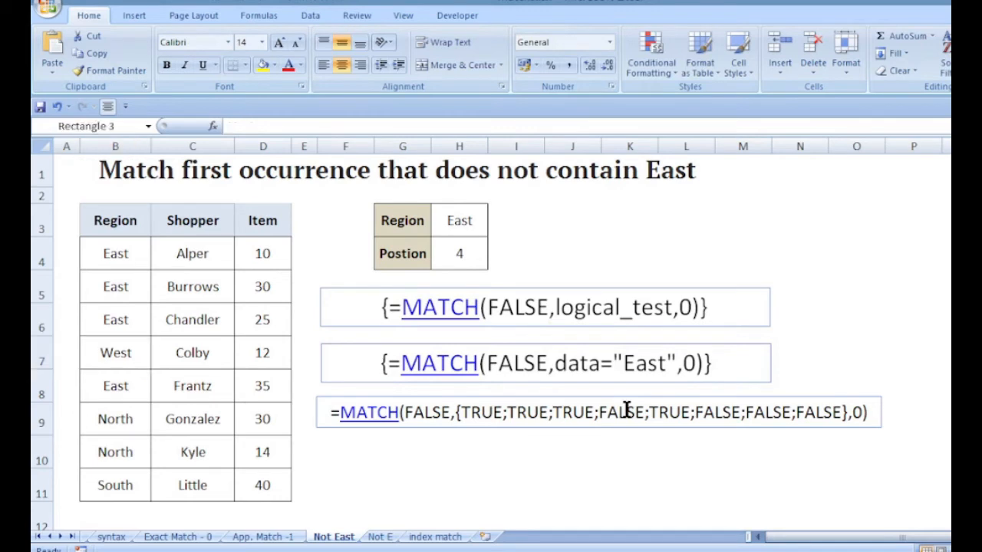
click(142, 419)
drag(142, 420, 159, 474)
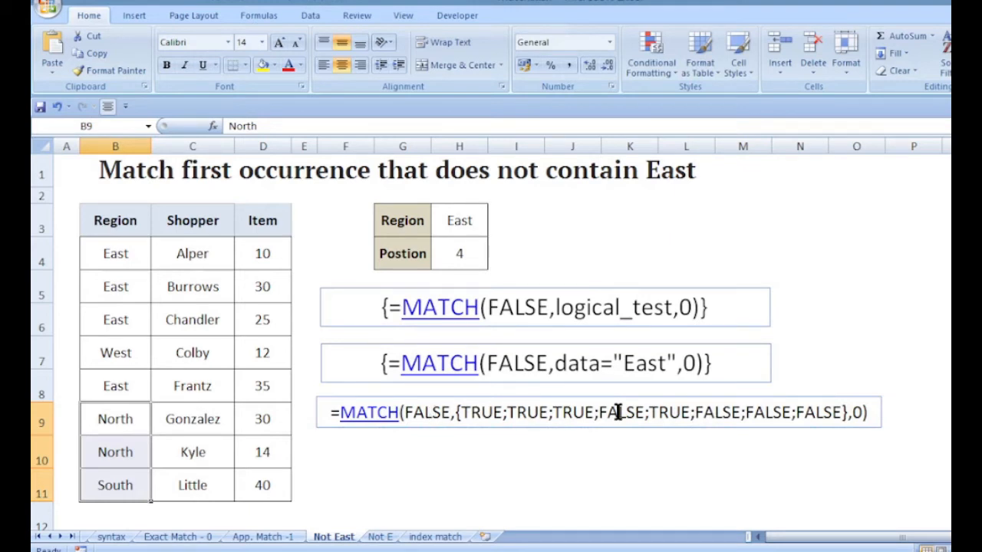
click(474, 256)
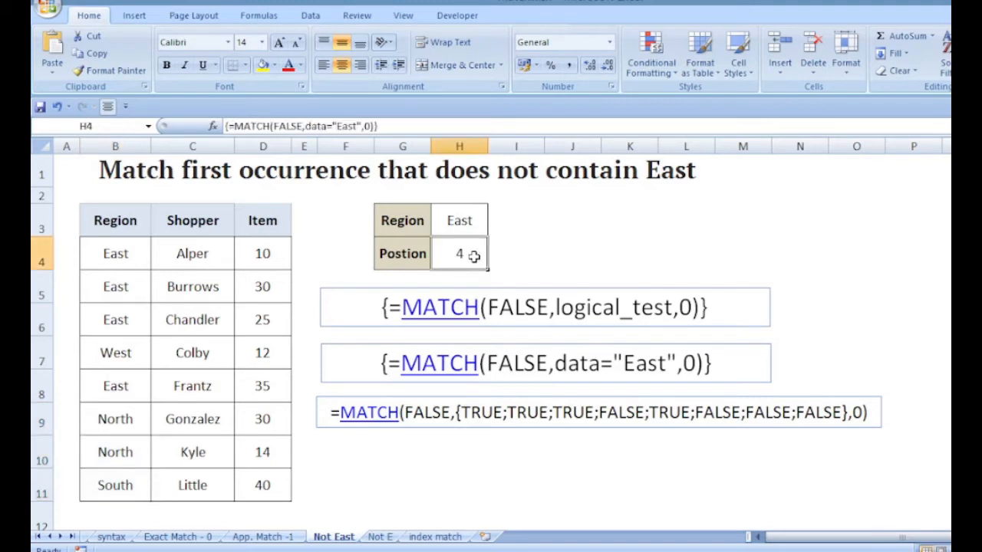
- Change the Region criterion in H3 to West and enter =MATCH(FALSE,data="West",0) in H4 as an array formula
click(467, 216)
double_click(480, 218)
drag(480, 219, 389, 219)
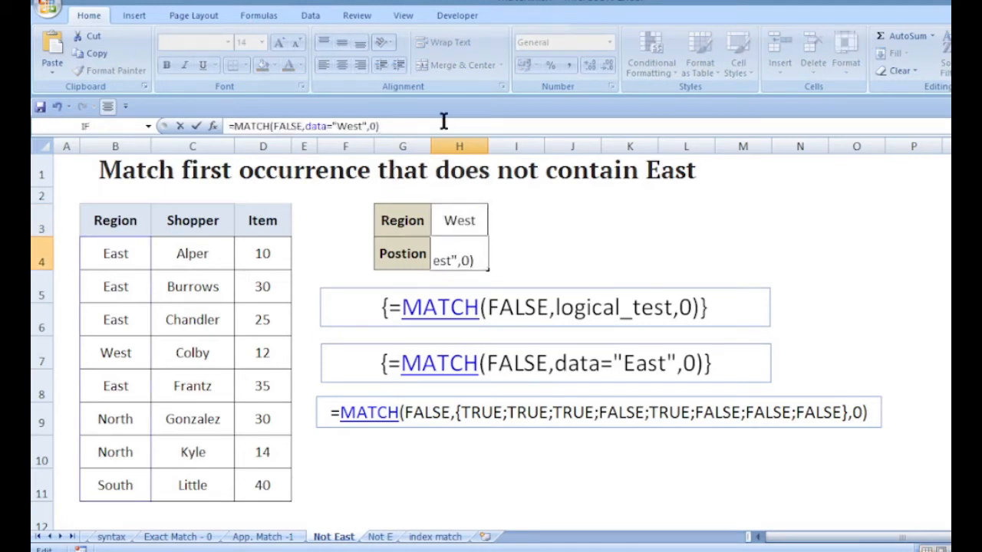
key(ctrl+shift+Return)
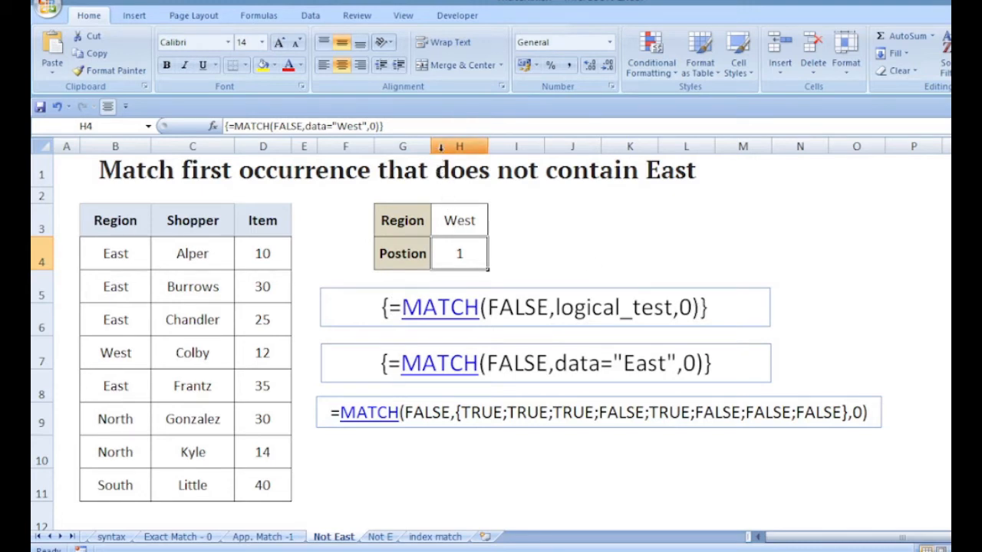
click(427, 126)
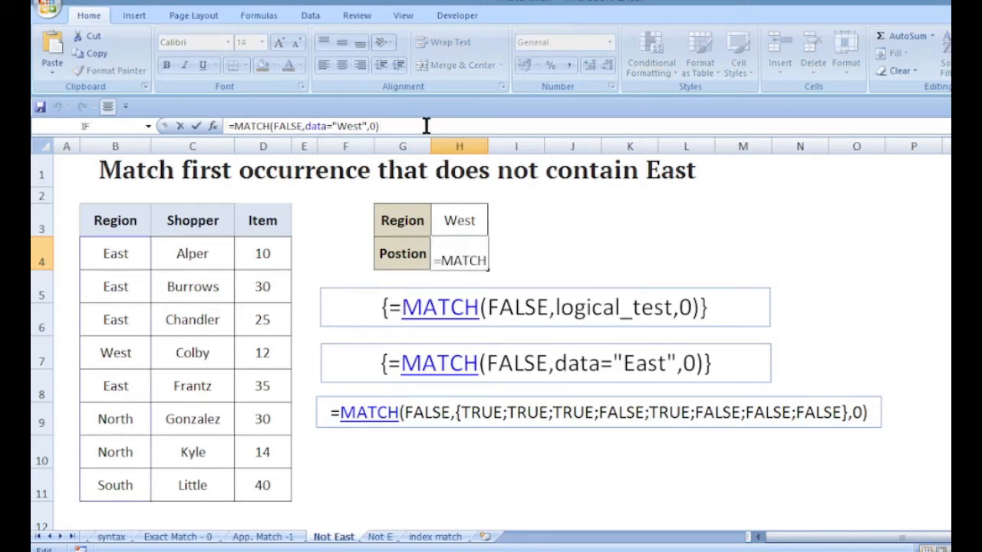
click(426, 126)
key(ctrl+shift+Return)
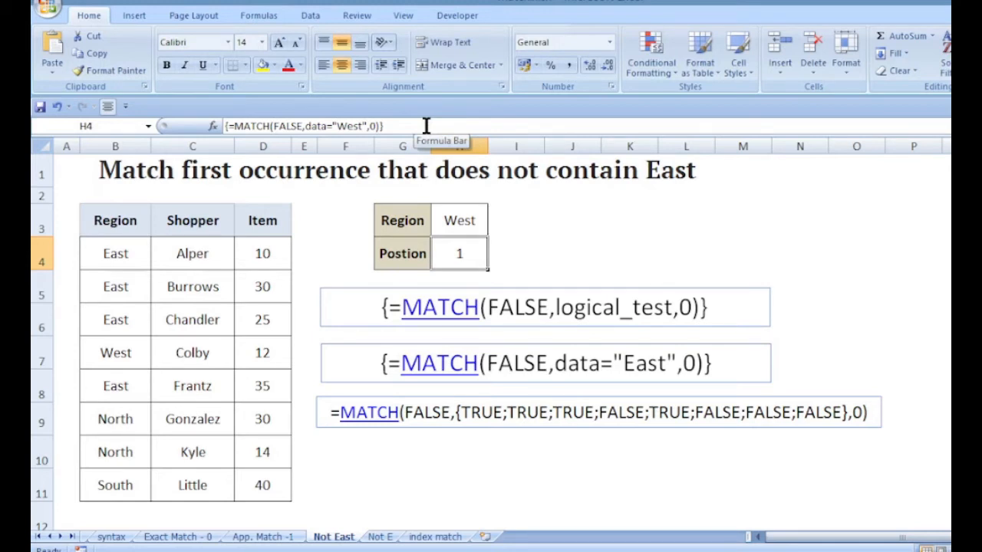
key(Down)
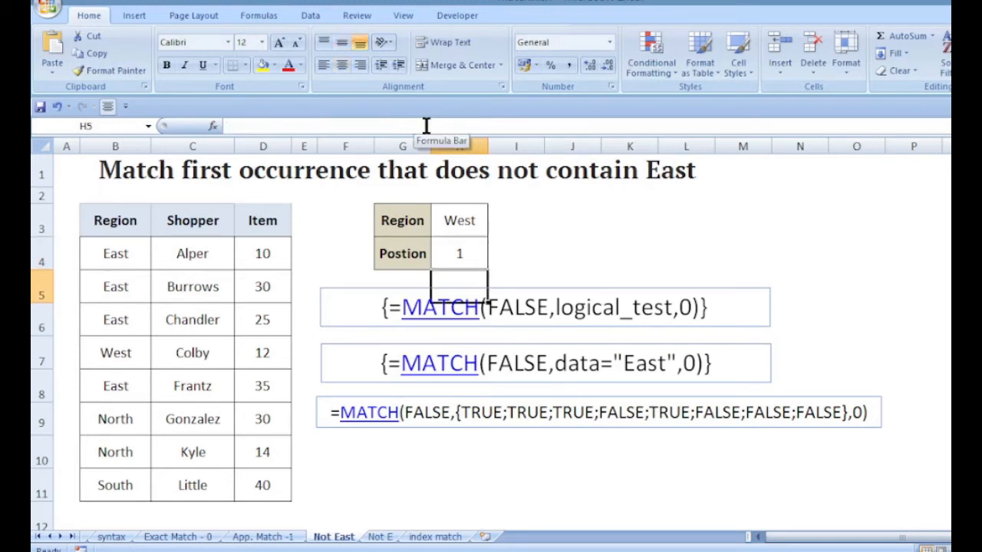
- Open the Not E sheet and examine the lookup array argument and the nested ISNUMBER and SEARCH functions in its example formulas
click(387, 538)
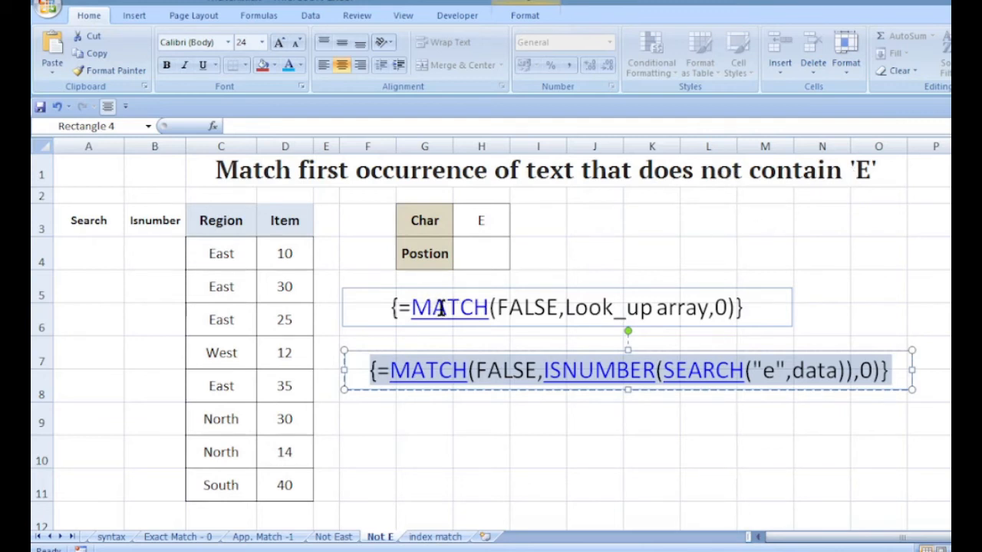
click(710, 327)
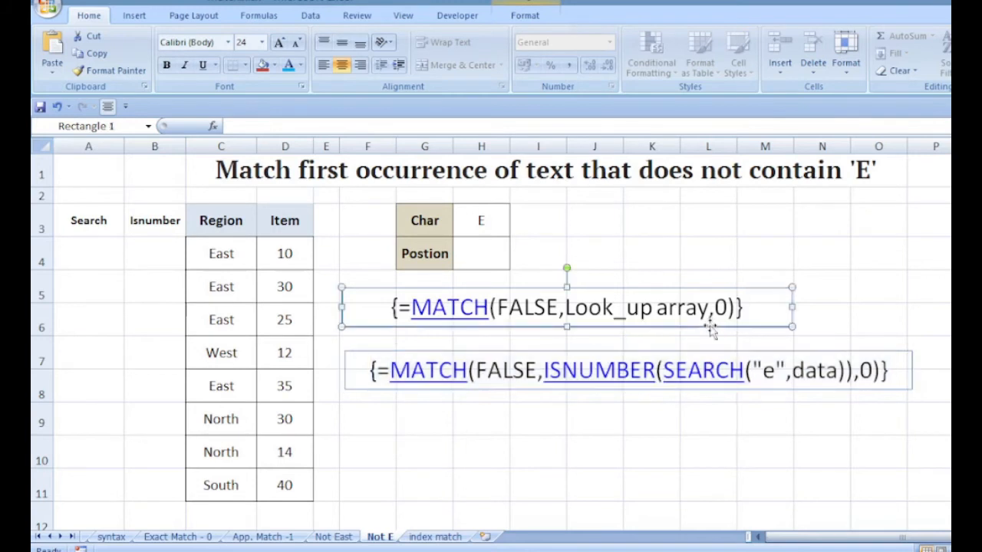
drag(568, 308, 696, 307)
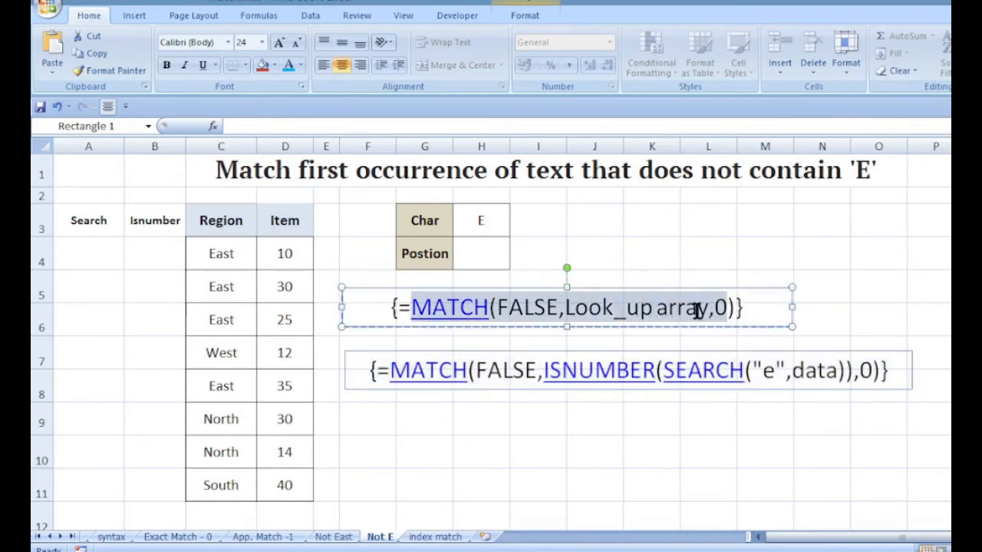
drag(549, 373, 841, 381)
click(714, 371)
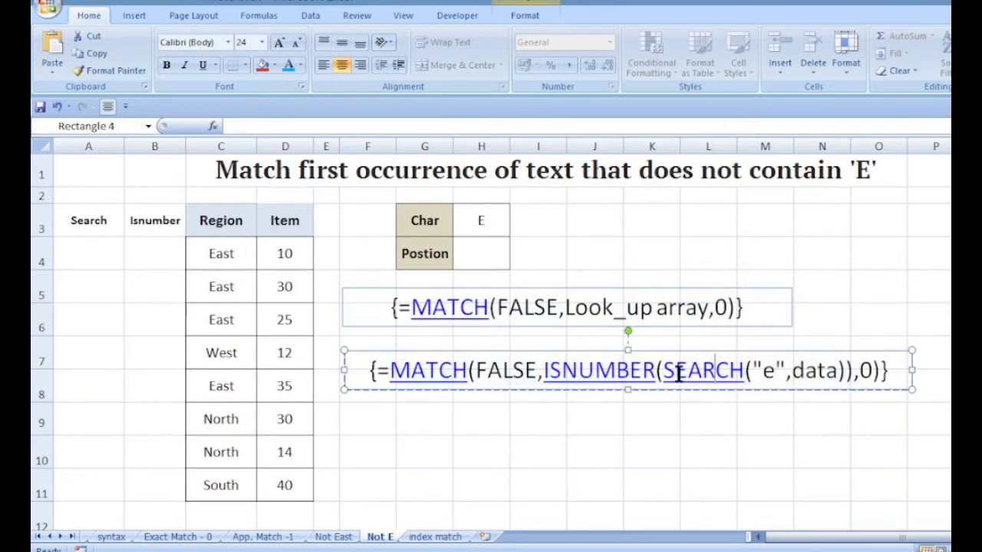
drag(675, 371, 820, 380)
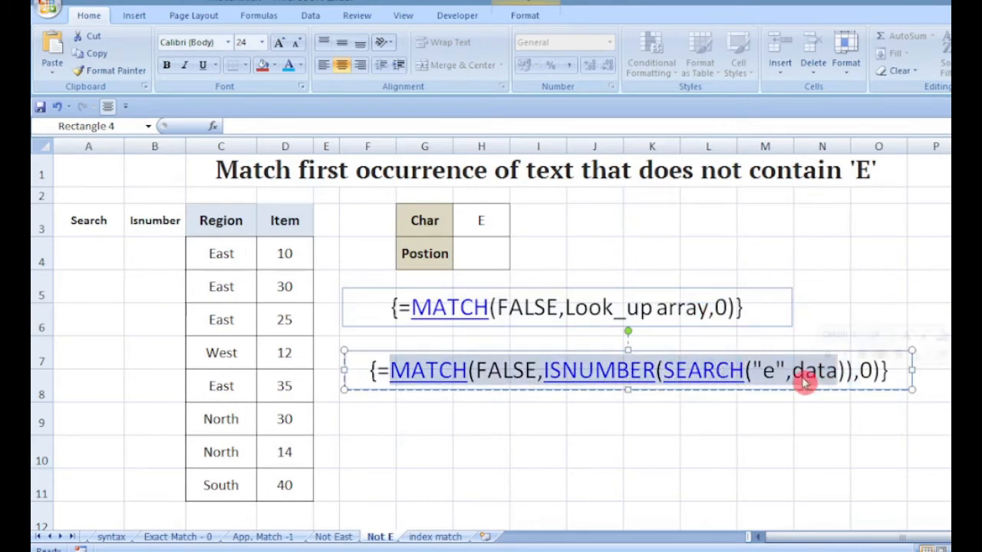
click(743, 383)
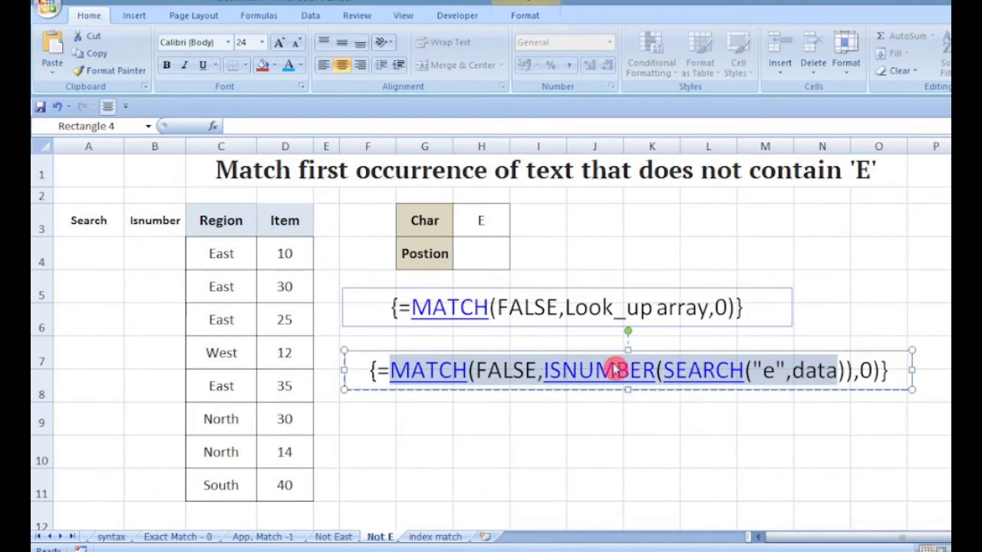
- Fill the Search column cells A4:A11 with the array formula =SEARCH("e",C4:C11)
drag(101, 245, 97, 484)
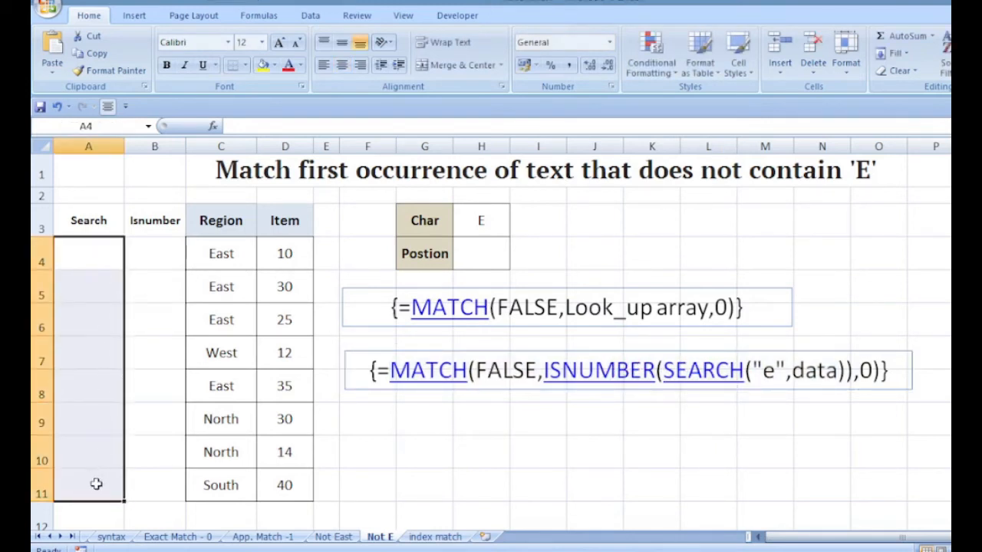
text(=)
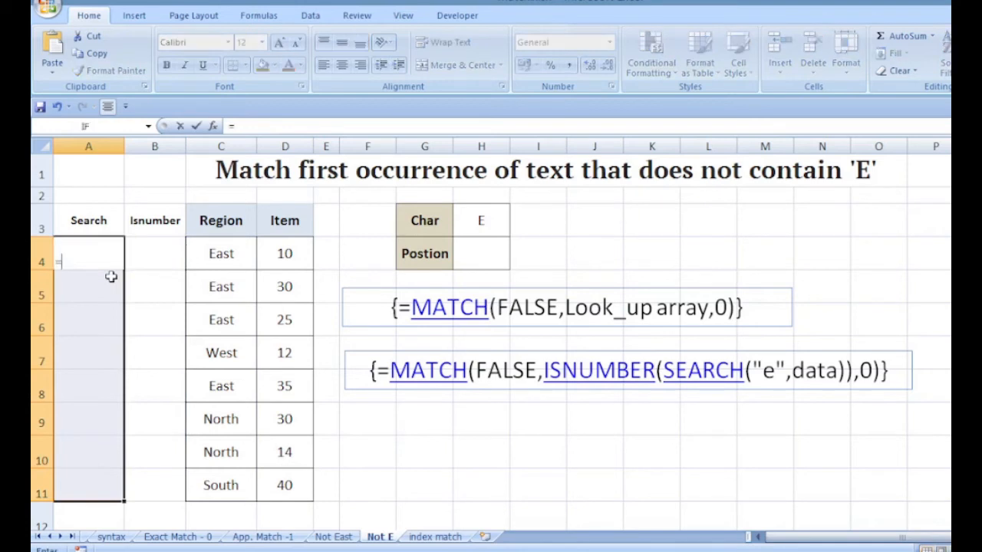
text(se)
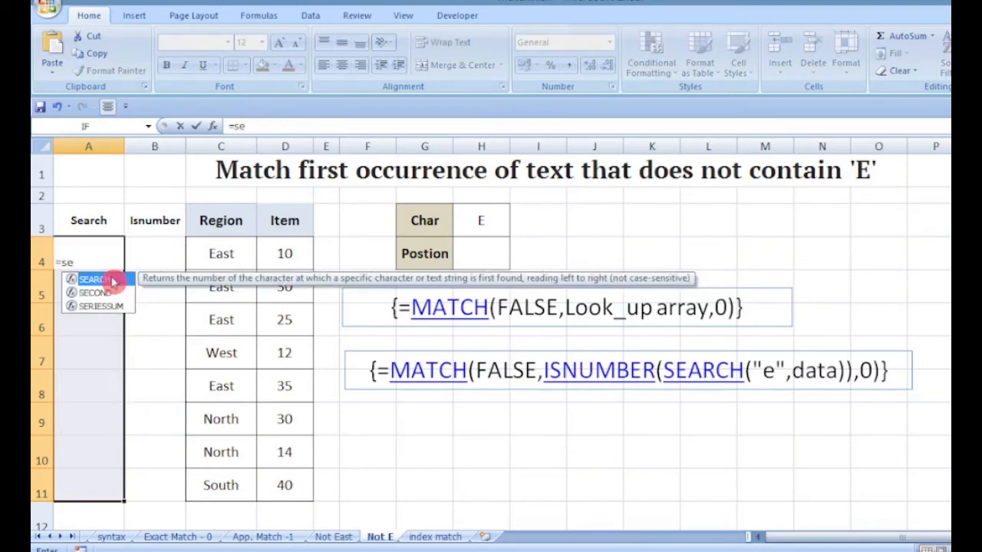
text(arch)
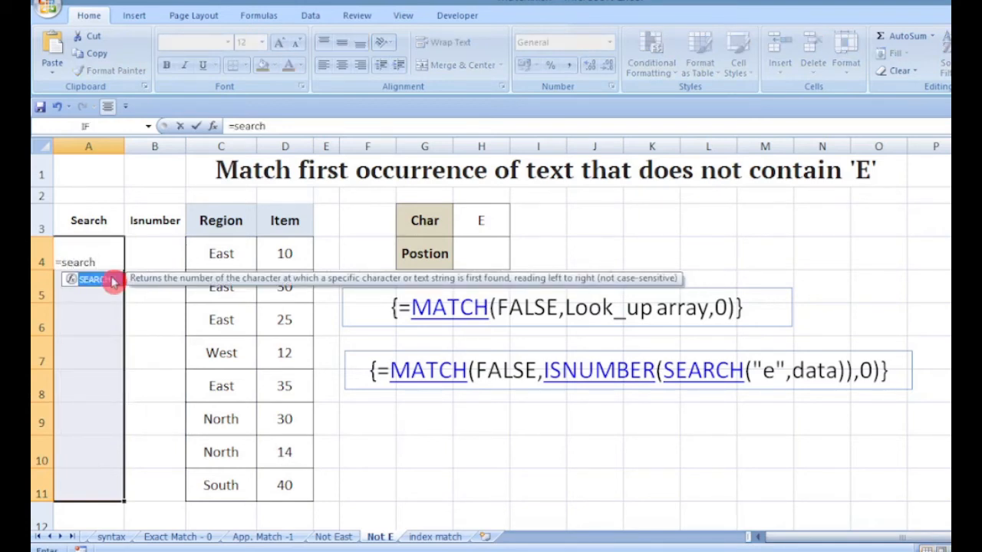
text(()
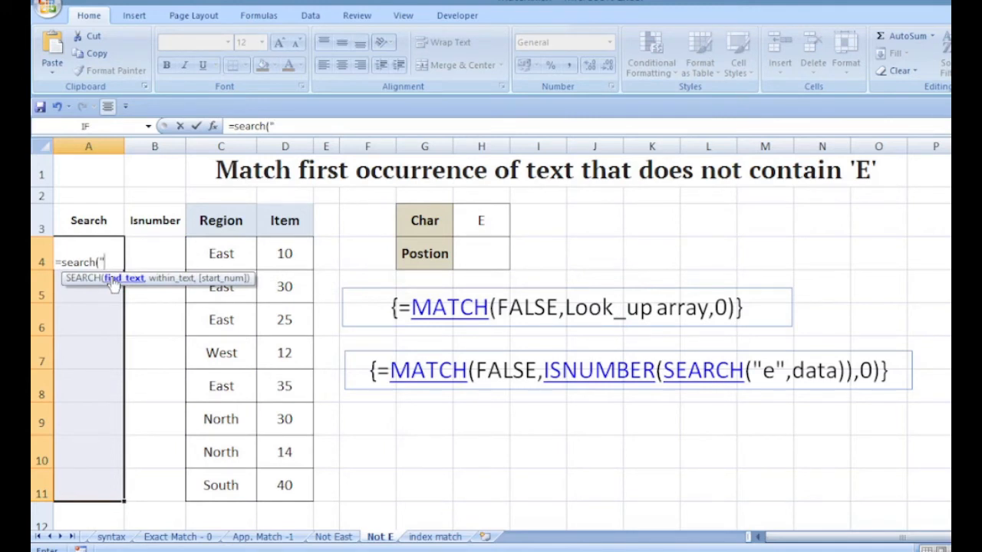
text("e",)
drag(215, 245, 212, 483)
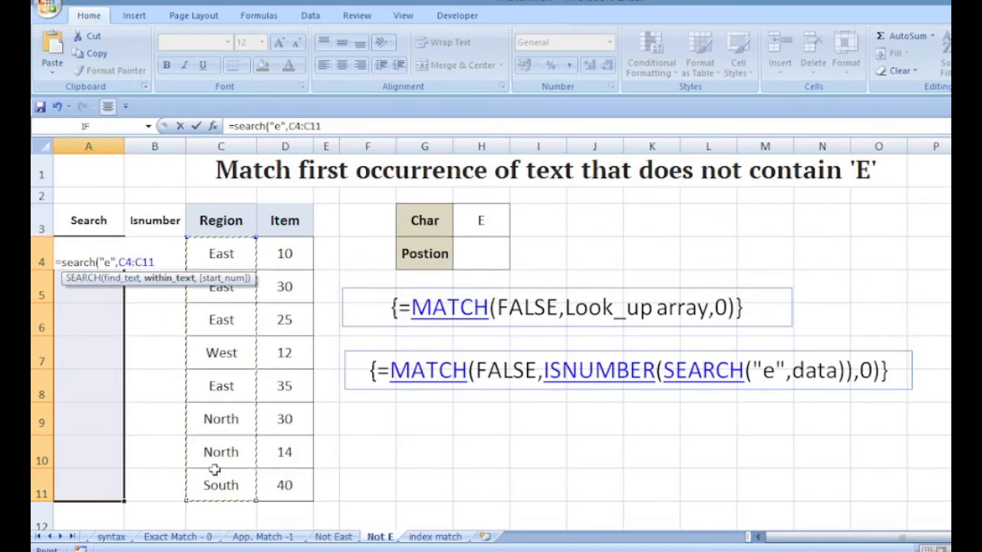
text())
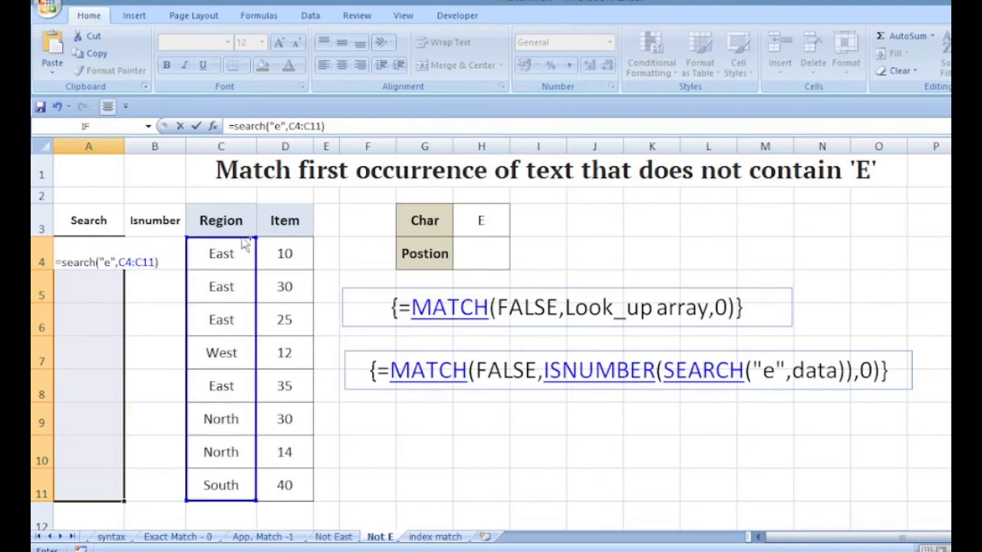
key(ctrl+shift+Return)
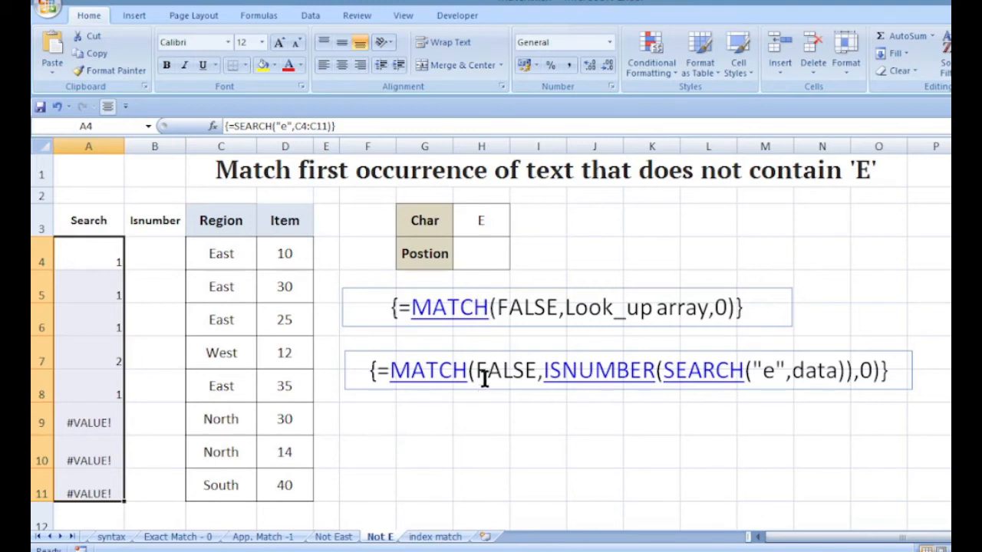
drag(482, 373, 512, 370)
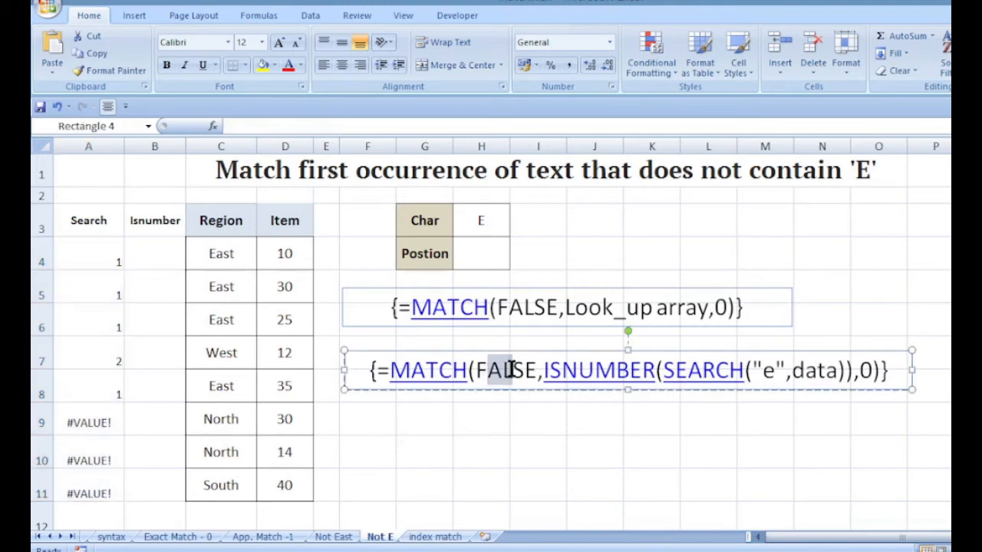
click(163, 258)
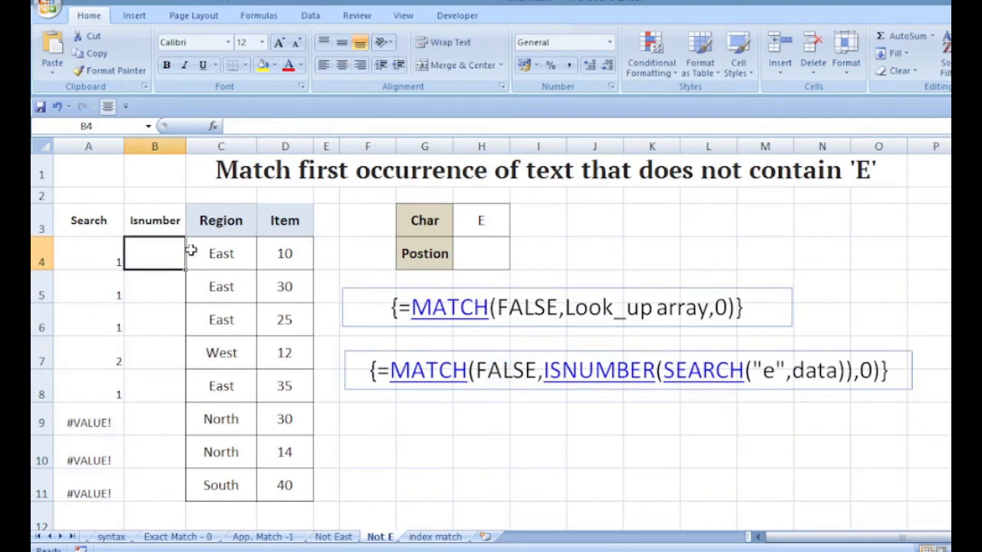
text(=)
click(158, 262)
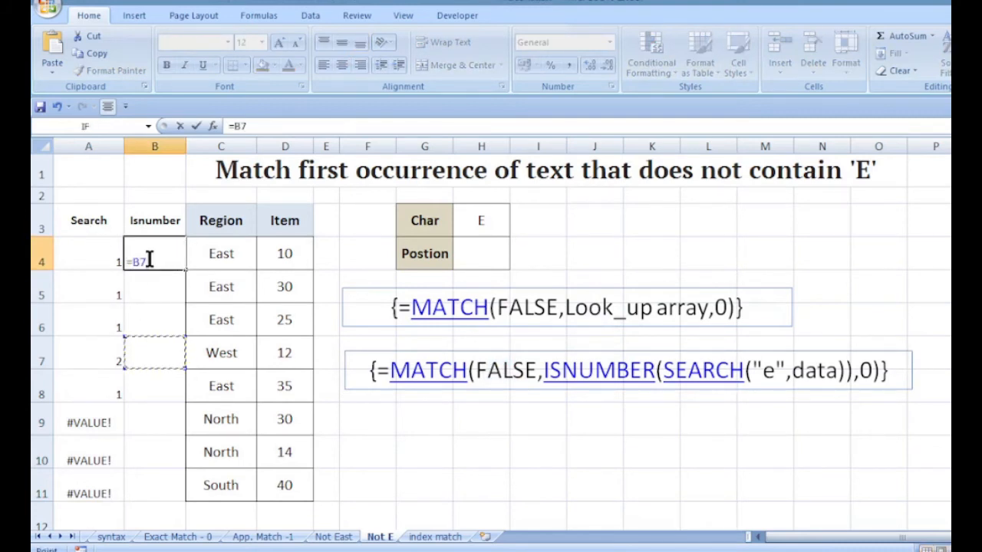
key(Escape)
- Fill the Isnumber column cells B4:B11 with the array formula =ISNUMBER(SEARCH("e",data))
drag(148, 254, 151, 488)
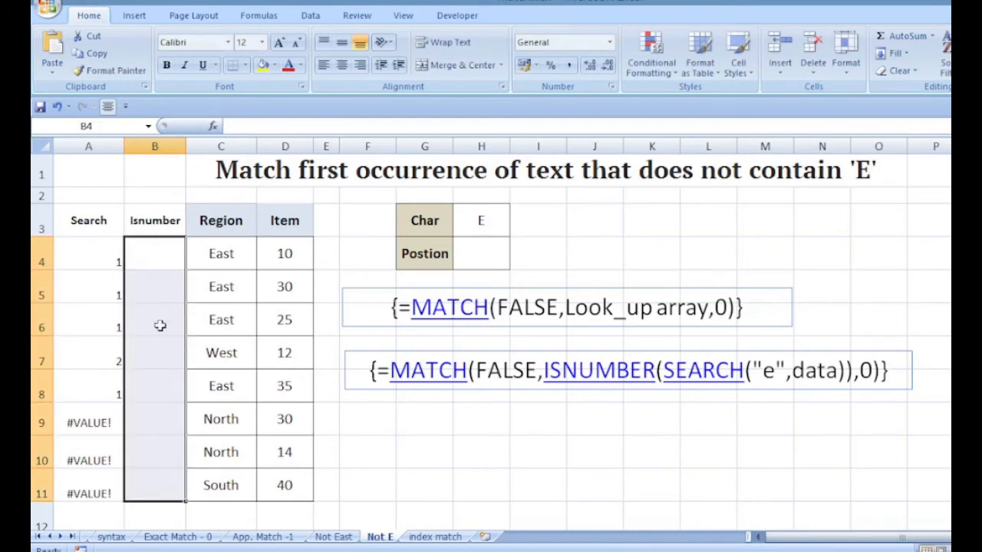
text(=)
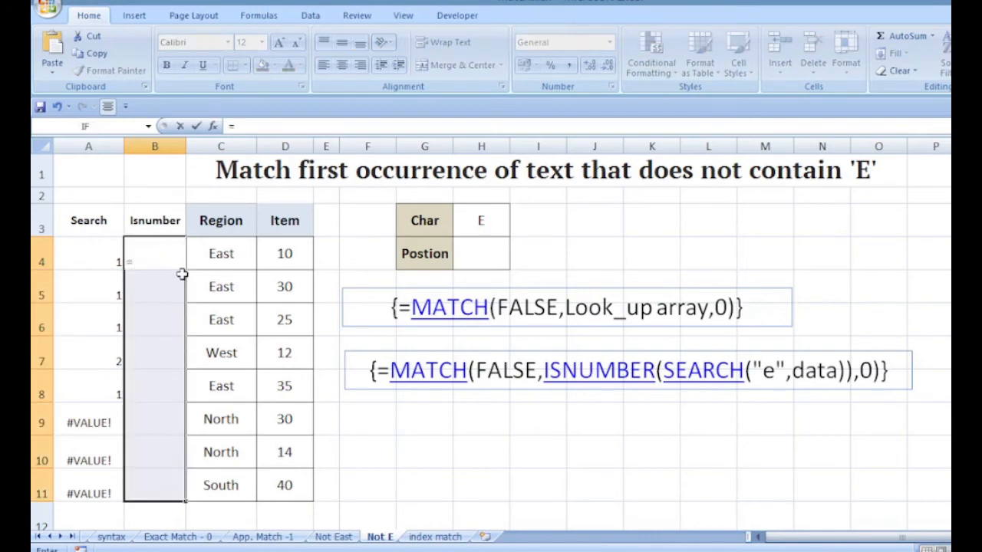
text(isnumb)
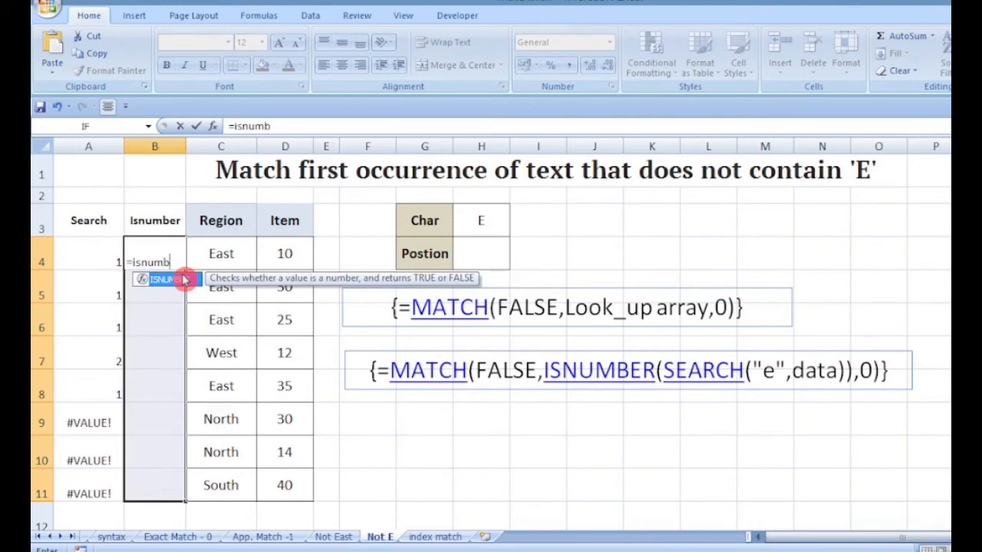
text(er(search("e",data))
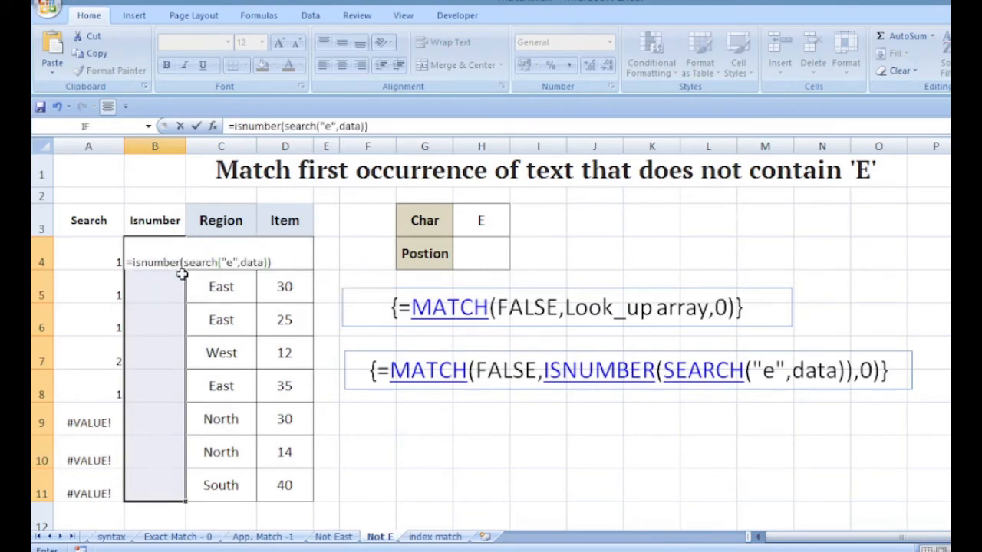
key(ctrl+shift+Return)
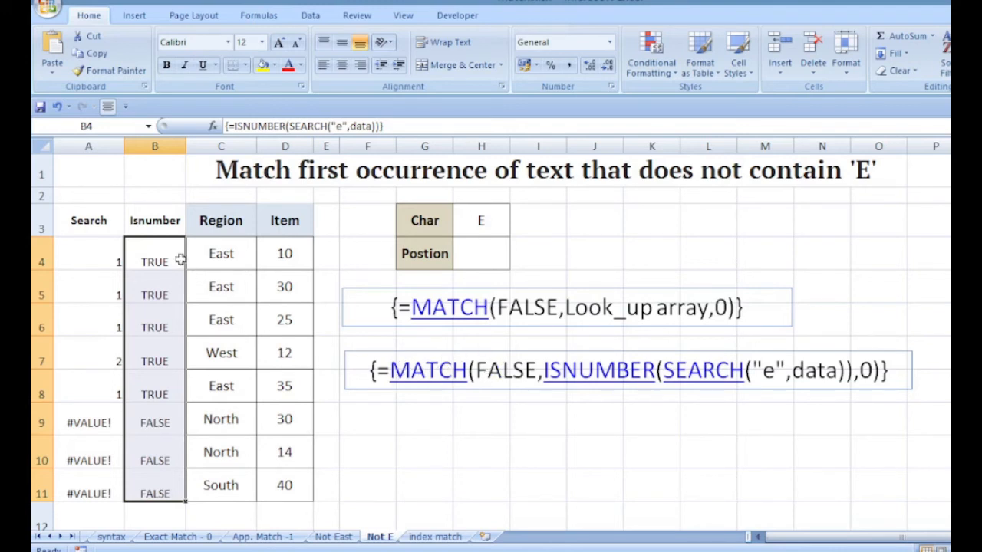
- Enter =MATCH(FALSE,ISNUMBER(SEARCH("e",data)),0) as an array formula in the Position cell H4
click(157, 424)
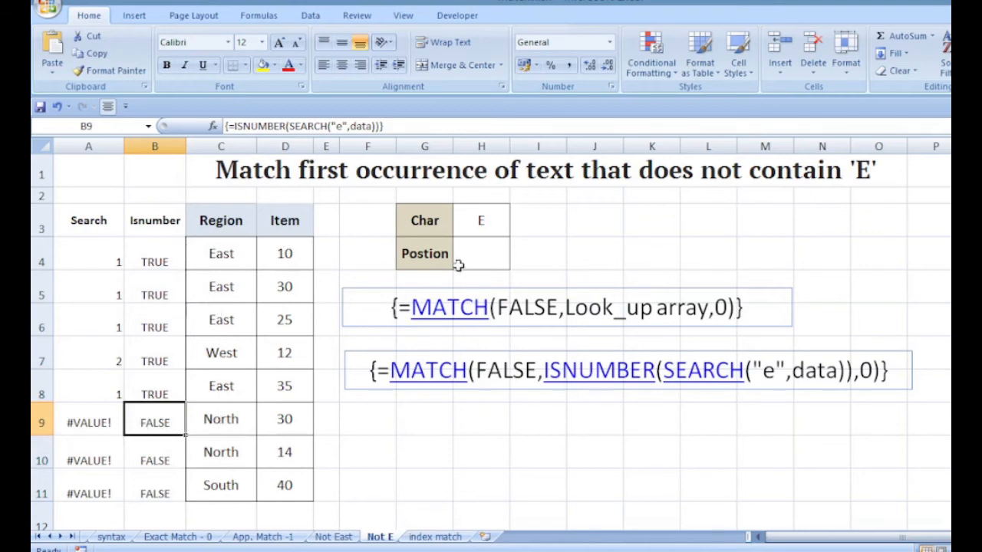
click(491, 255)
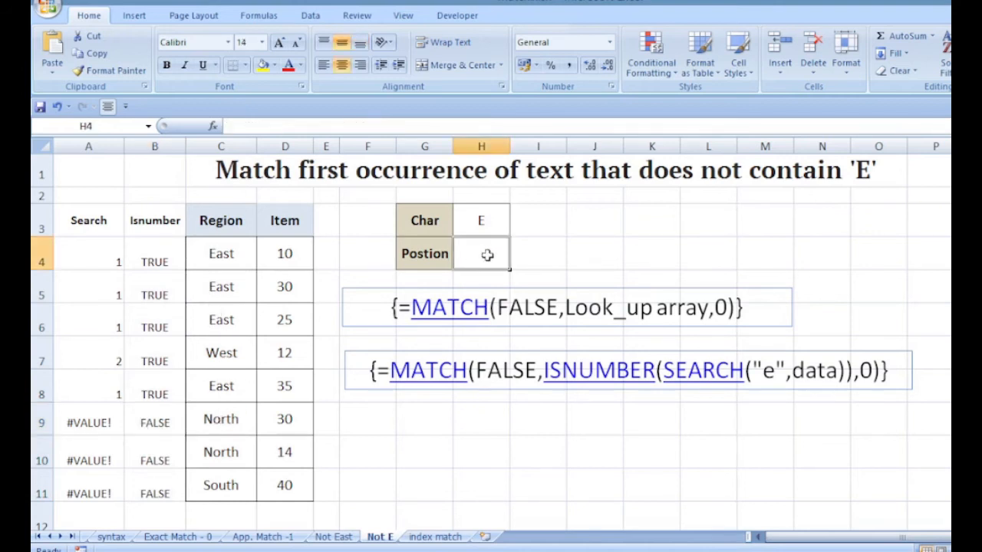
text(=)
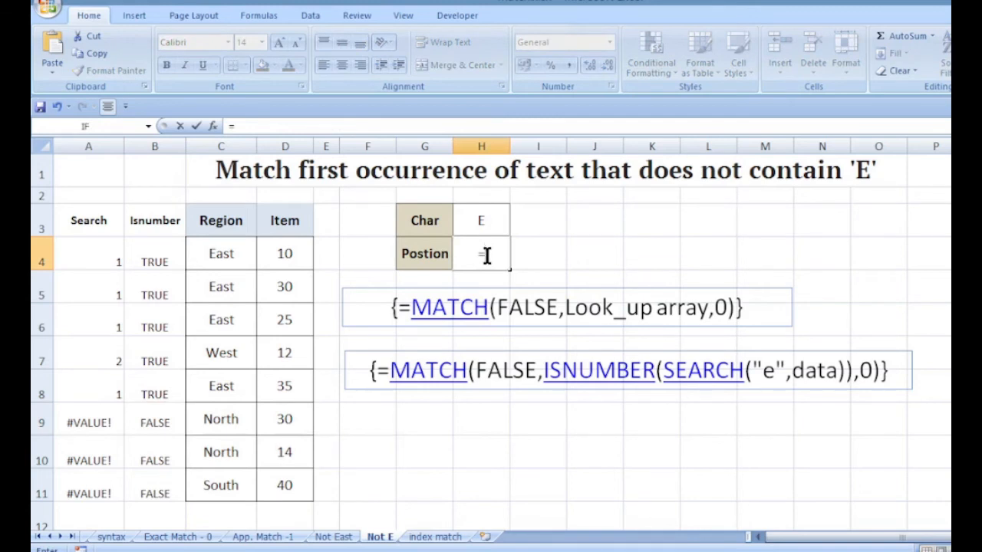
text(match(false,isnumber(search("e",data)),0))
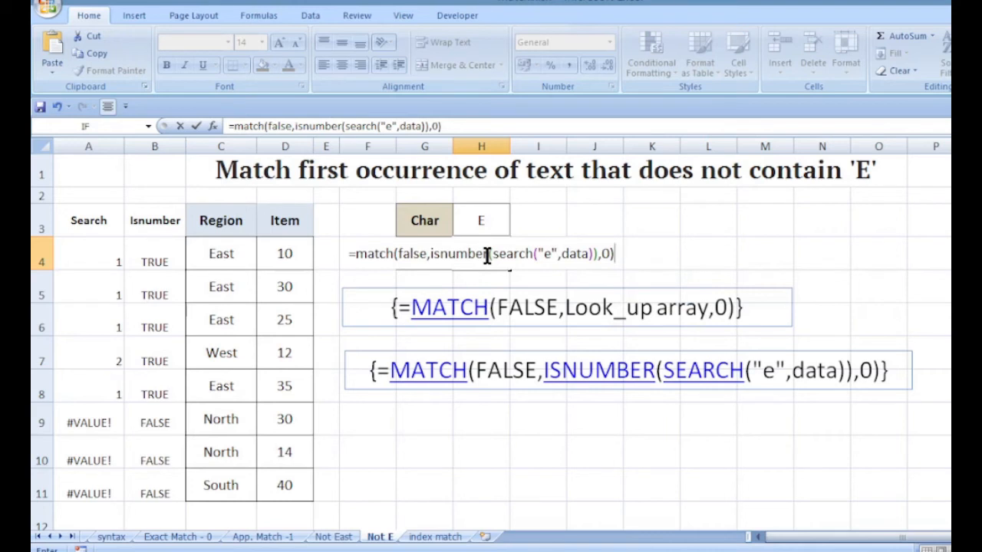
key(ctrl+shift+Return)
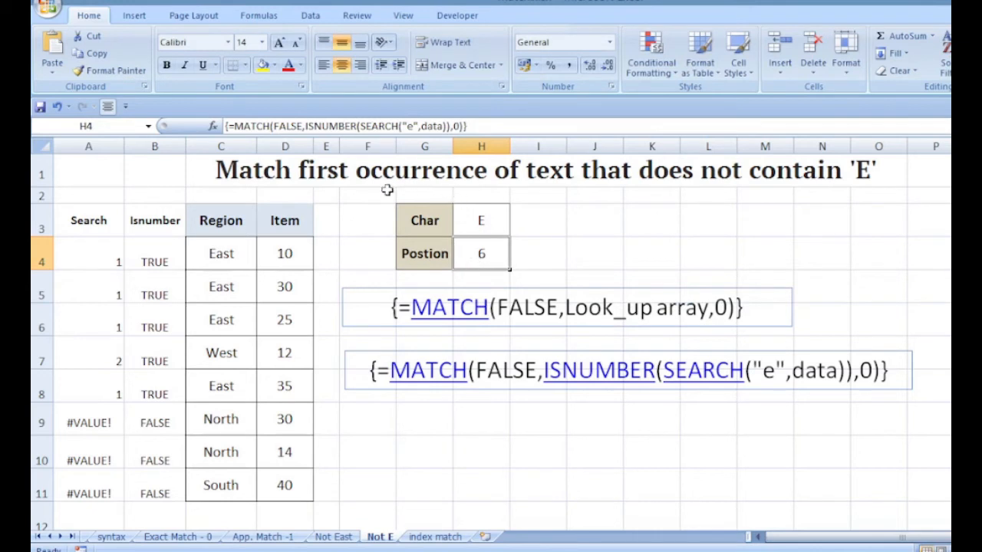
- Replace the "e" search text in H4's formula with a relative reference to H3 and re-enter it as an array formula
click(404, 126)
drag(402, 126, 418, 127)
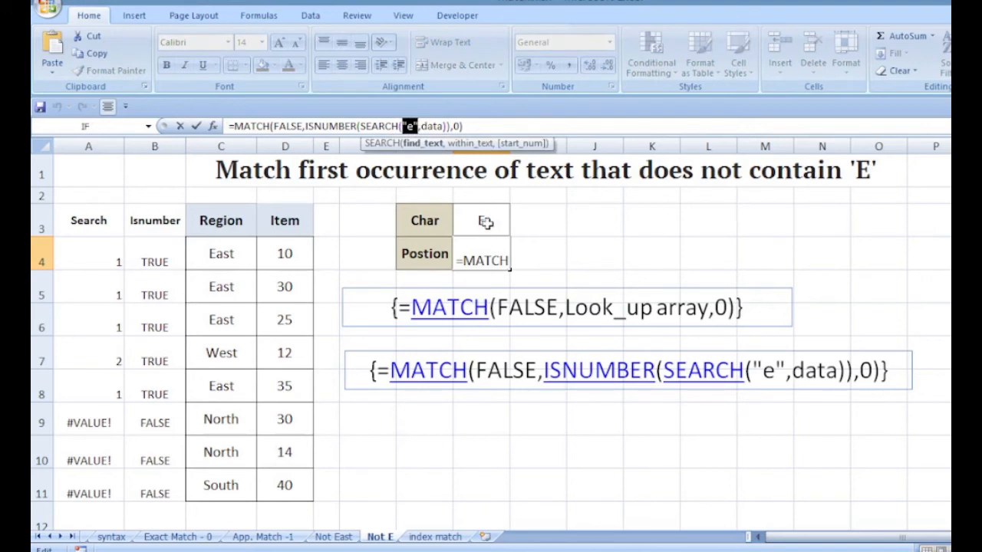
click(484, 221)
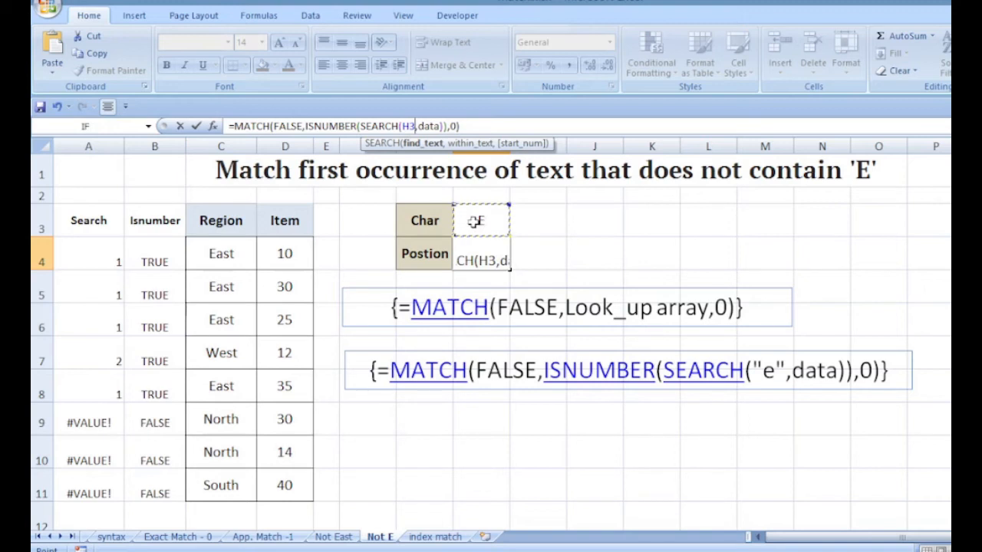
key(F4)
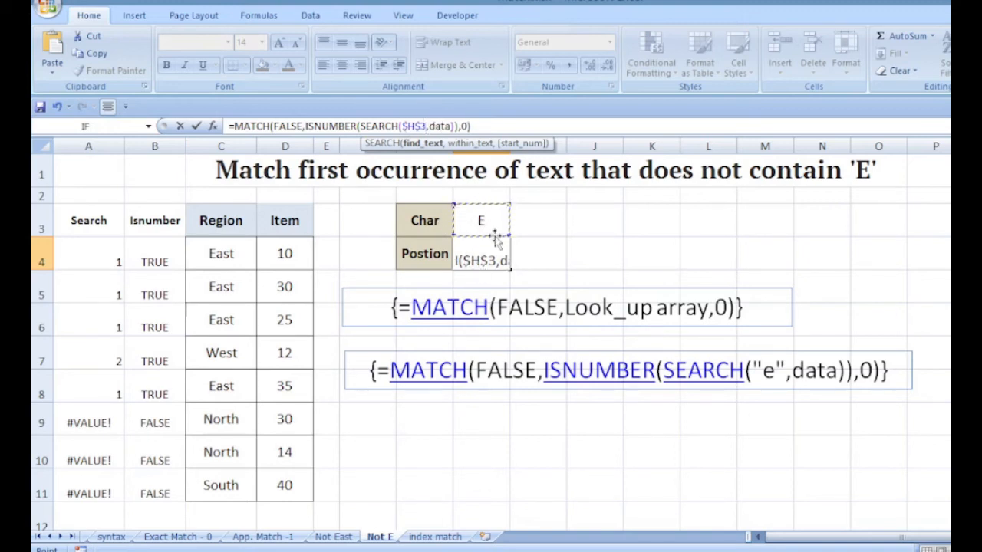
key(F4)
key(F4)
key(F4)
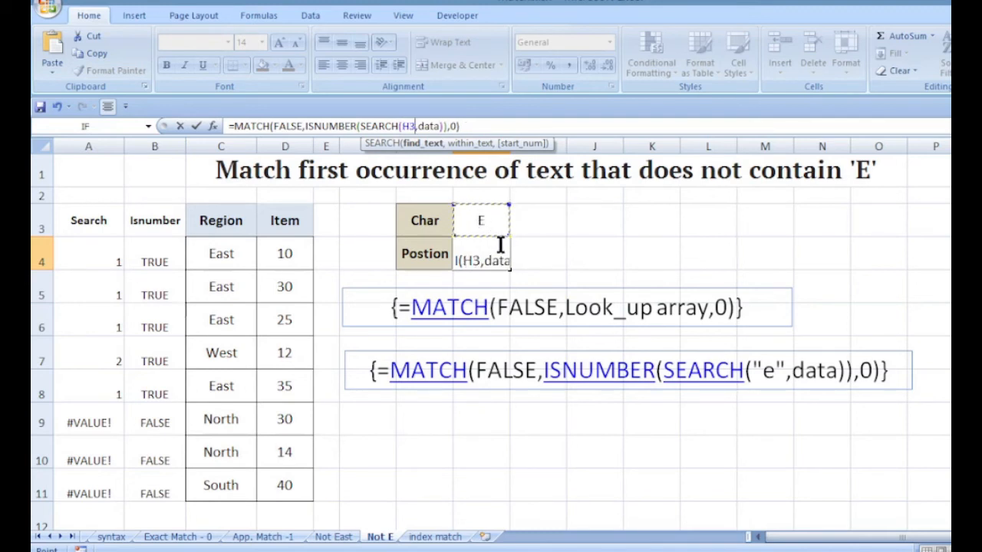
key(ctrl+shift+Return)
- Change the Char criterion in H3 to a and re-enter H4's MATCH formula as an array formula
click(477, 218)
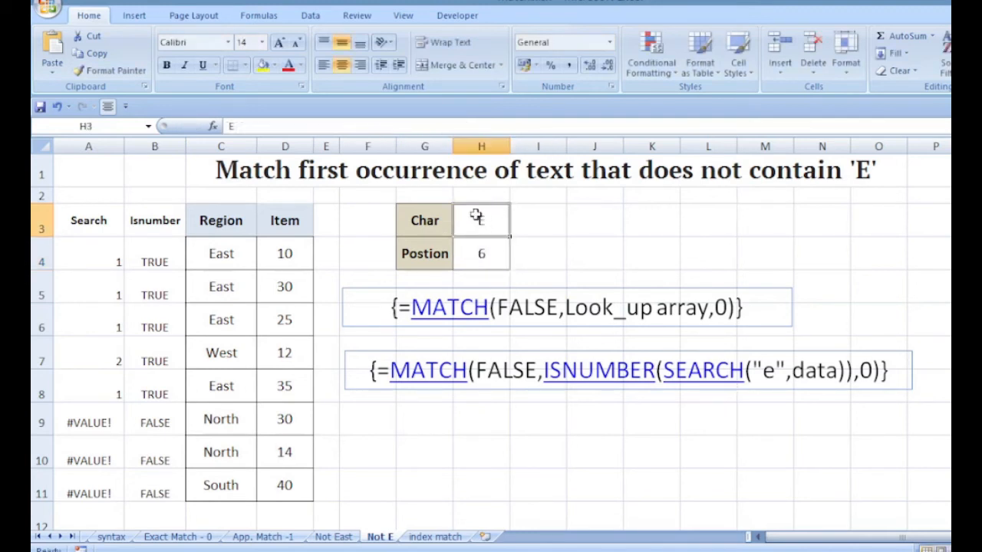
text(a)
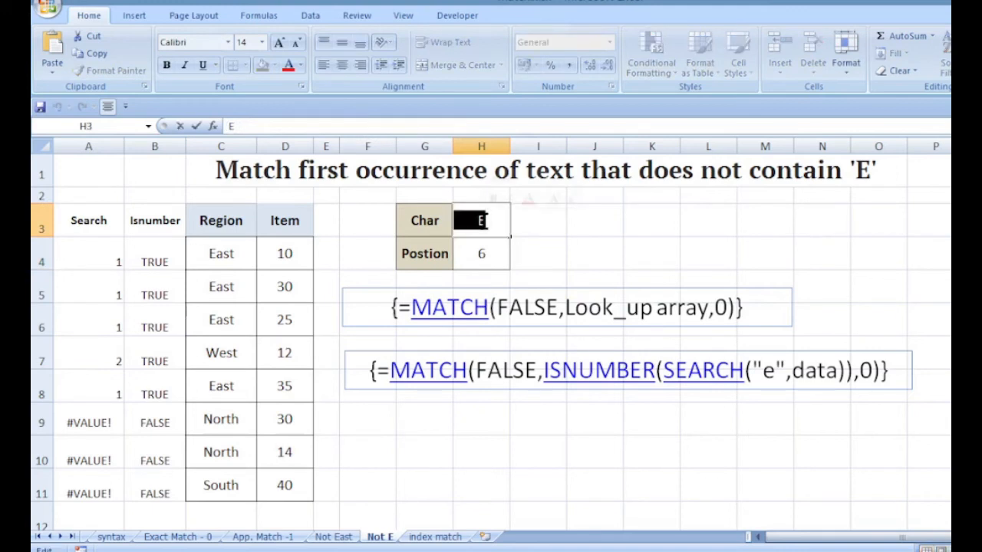
key(Return)
key(F2)
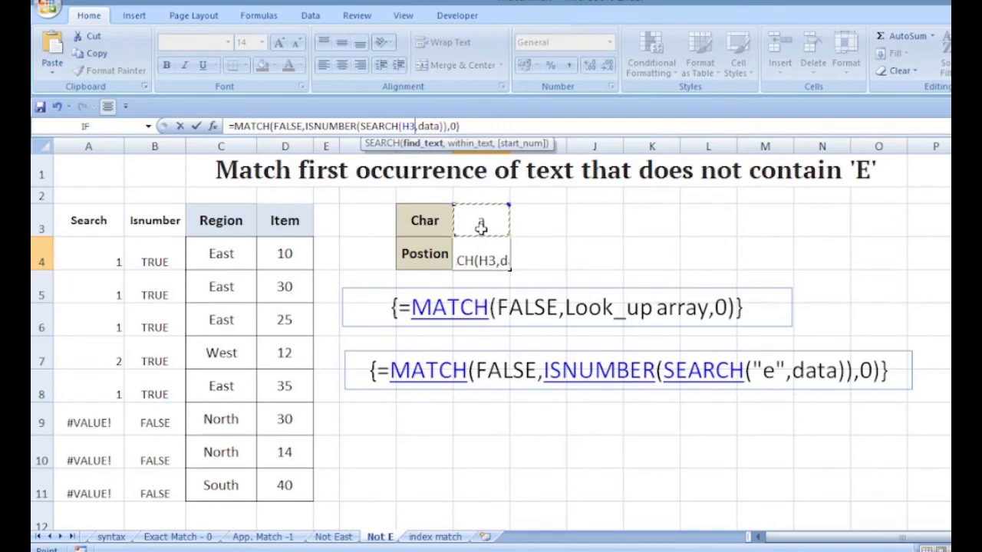
key(ctrl+shift+Return)
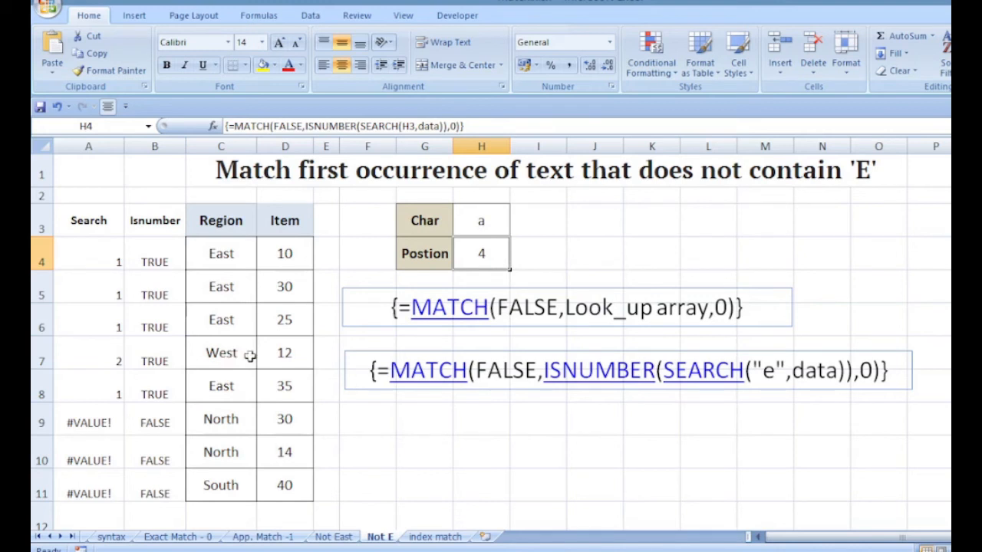
- Open the index match sheet and examine the Feb sales lookup formula, particularly its MATCH(H2,B3:B11,0) row argument
click(445, 539)
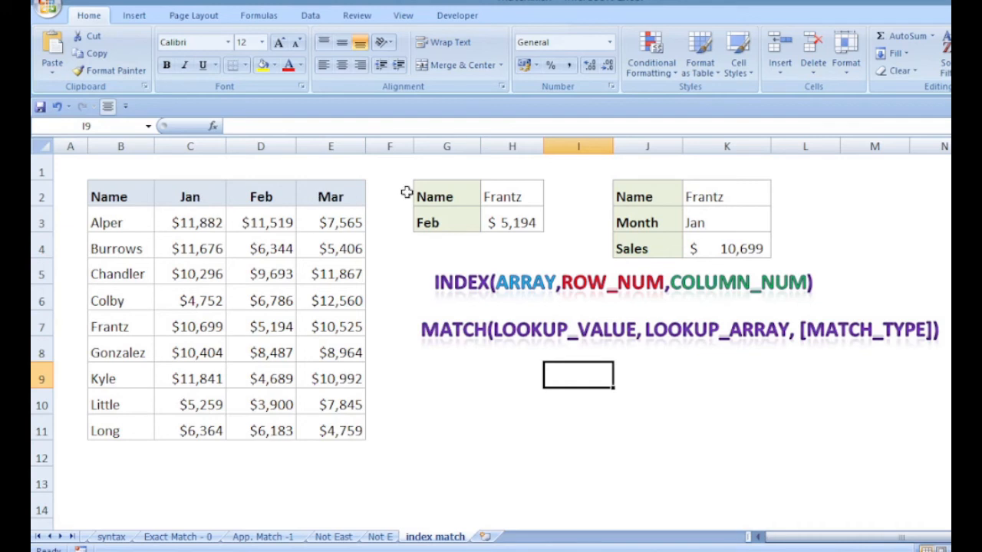
click(533, 197)
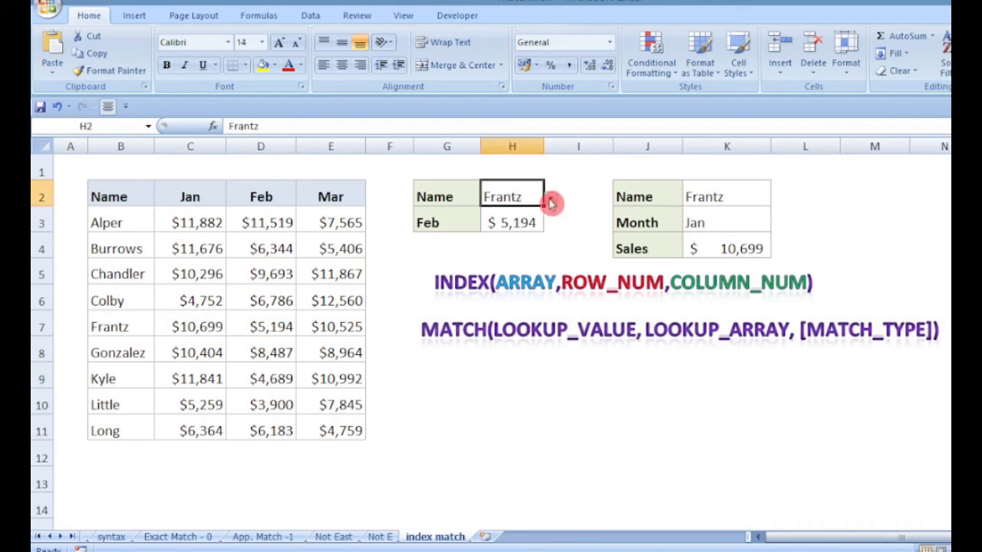
click(551, 201)
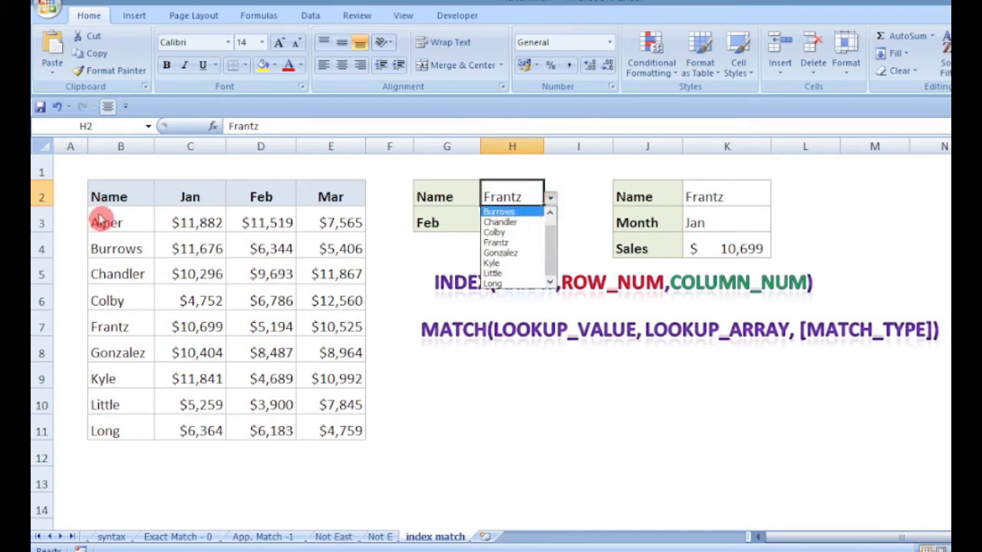
click(498, 243)
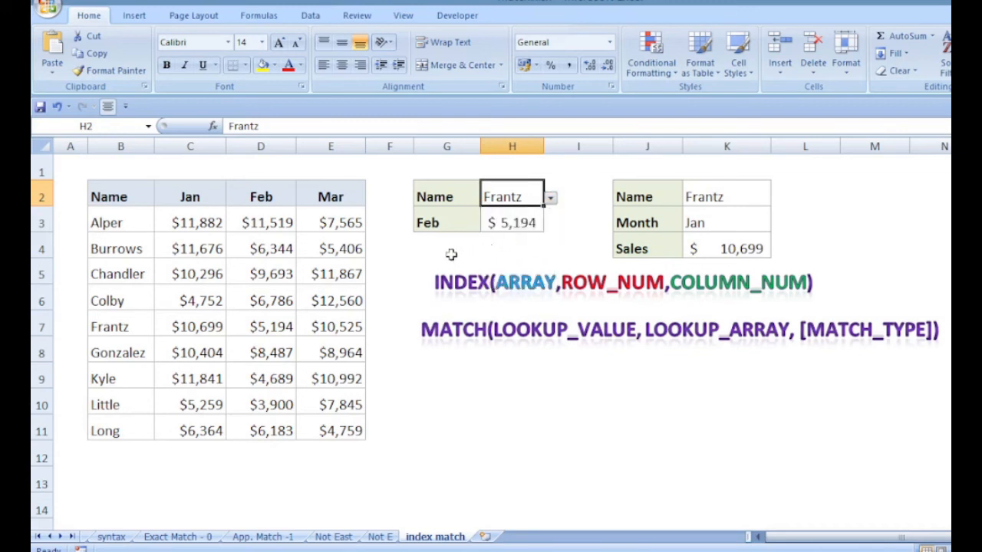
click(506, 223)
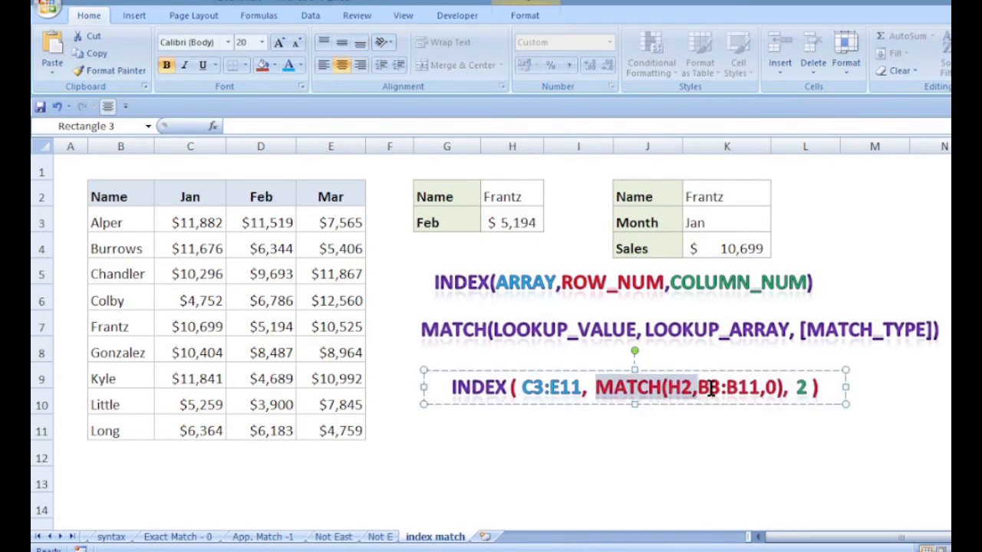
drag(708, 388, 782, 388)
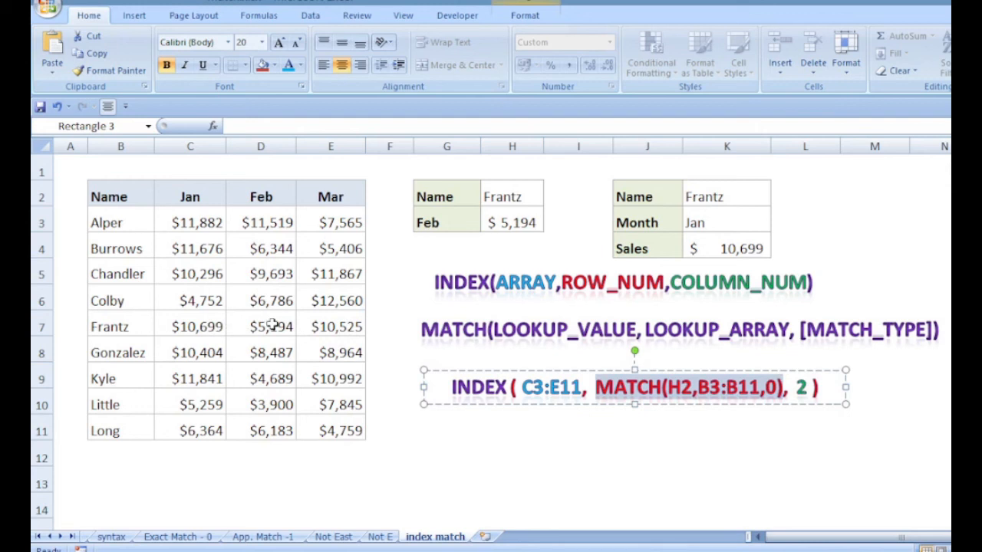
- Set the Name criterion in H2 to the name listed in B4 and examine the INDEX formula's fixed column number 2
click(509, 196)
click(550, 201)
click(500, 211)
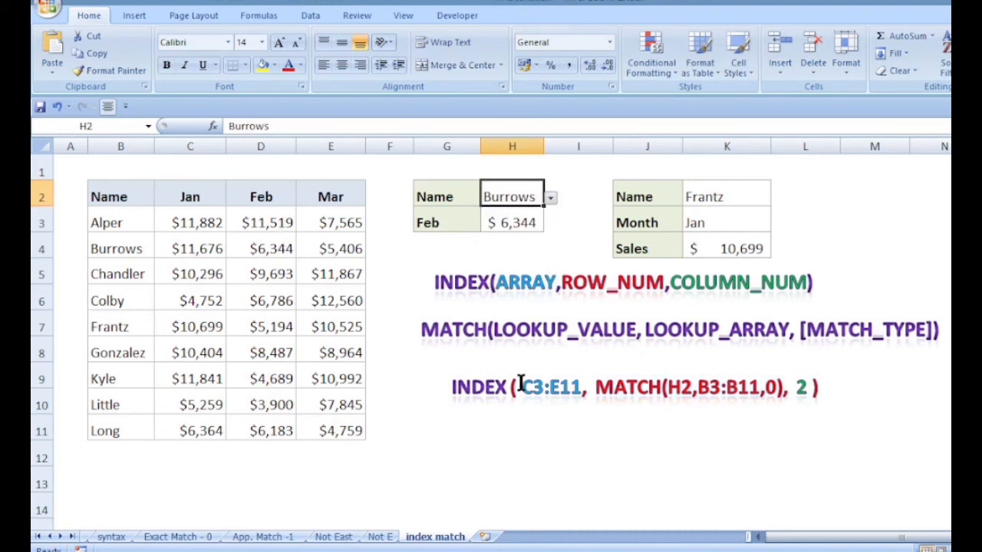
click(800, 385)
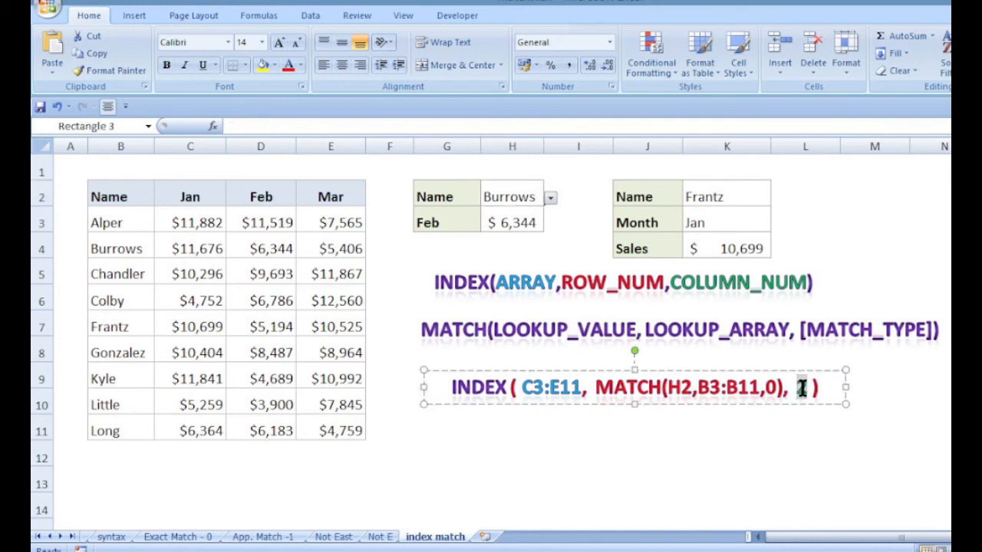
double_click(800, 387)
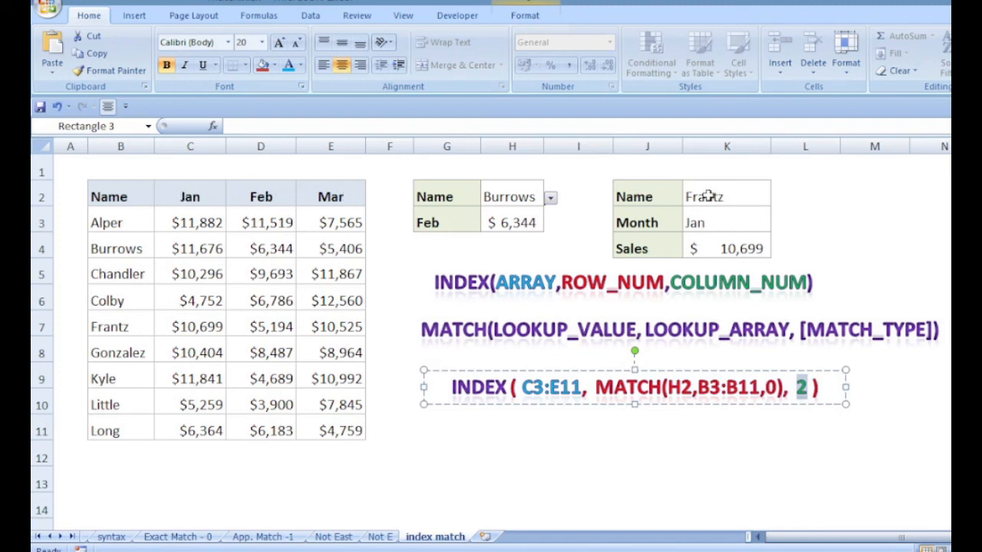
- Set the second lookup's Name in K2 to the name listed in B5 and its Month in K3 to Mar
click(734, 192)
click(779, 200)
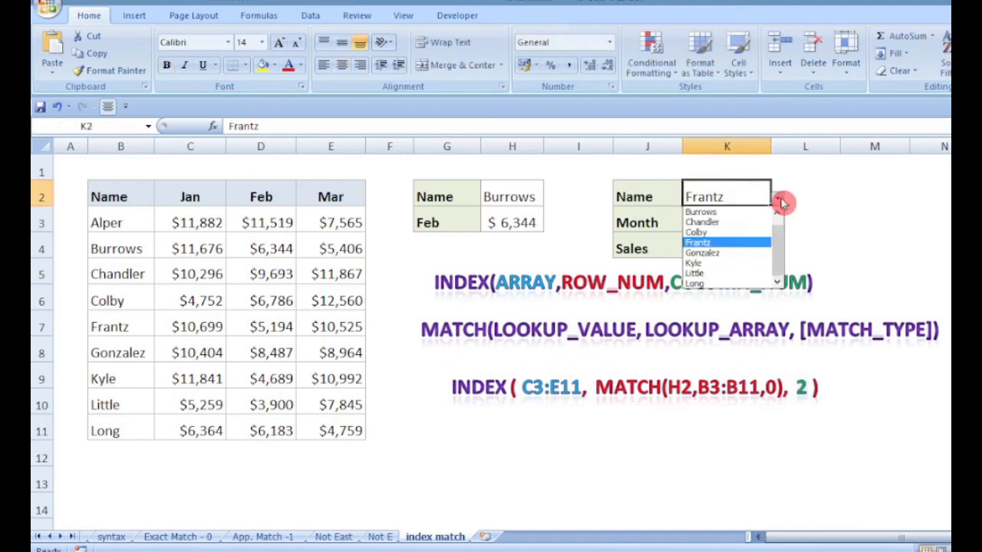
click(725, 223)
click(713, 220)
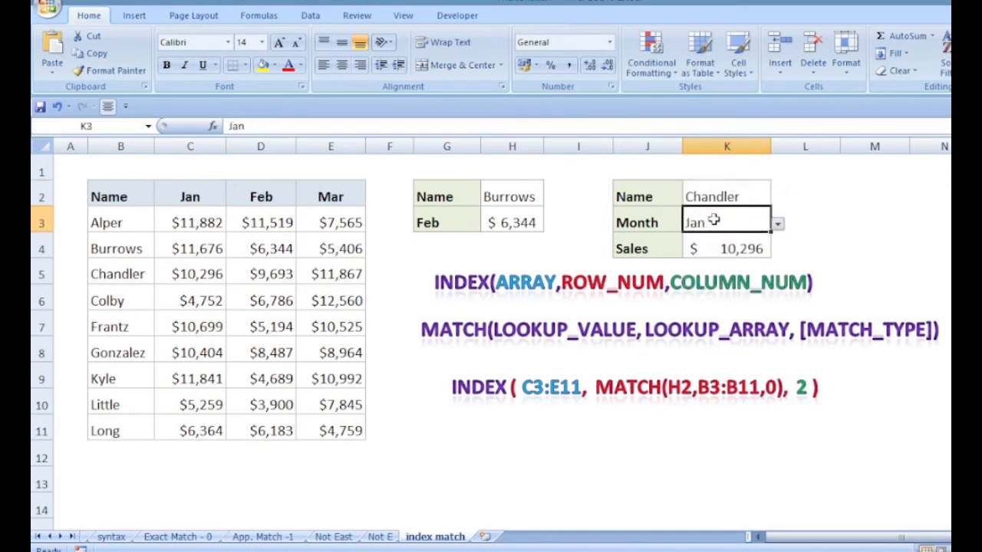
click(777, 224)
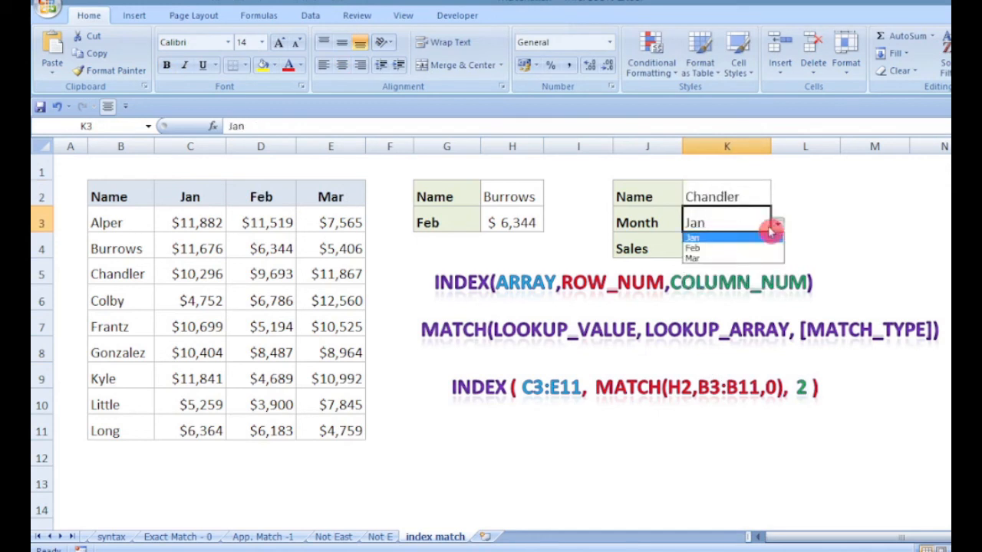
click(702, 243)
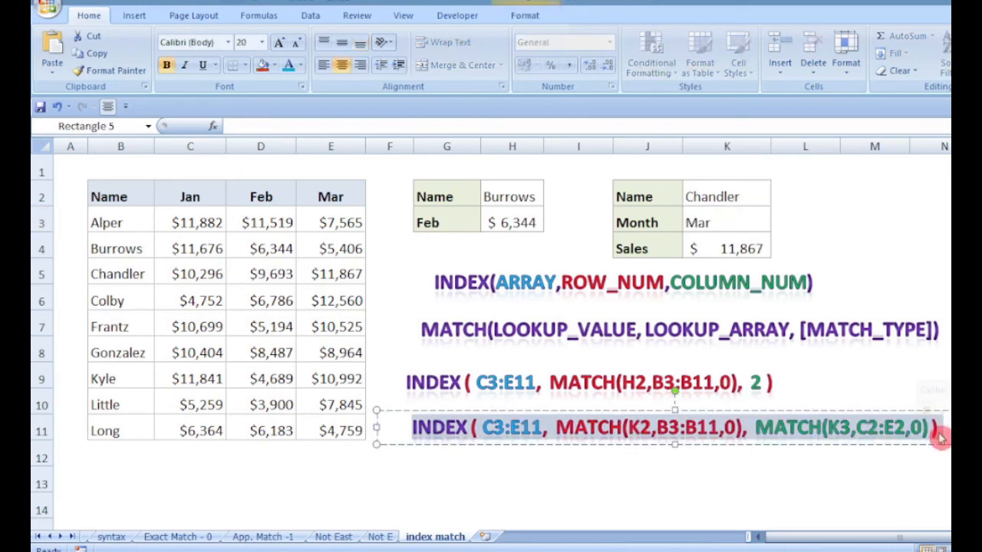
- Compare the first INDEX formula's fixed column number 2 with the two-way formula's MATCH(K3,C2:E2,0) column argument
drag(674, 432, 636, 432)
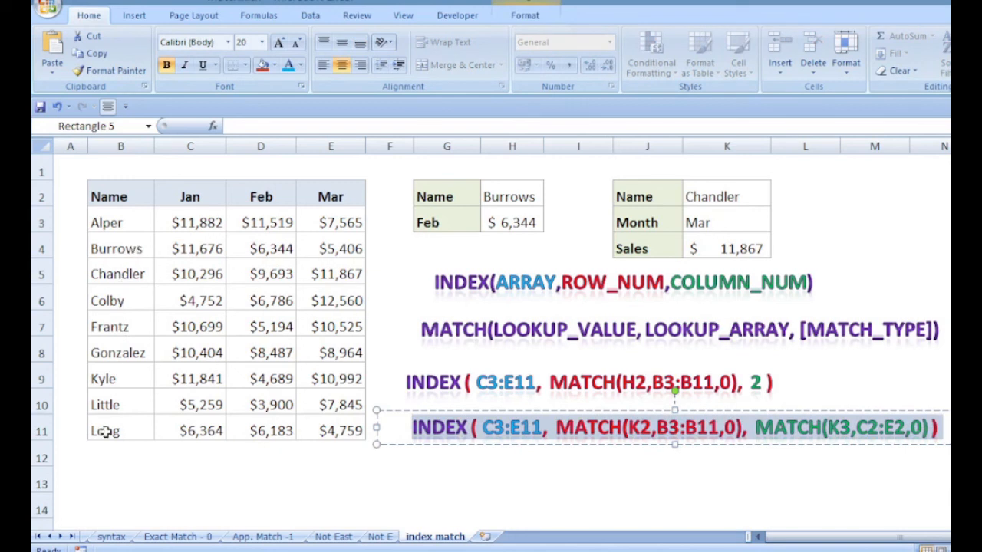
double_click(754, 382)
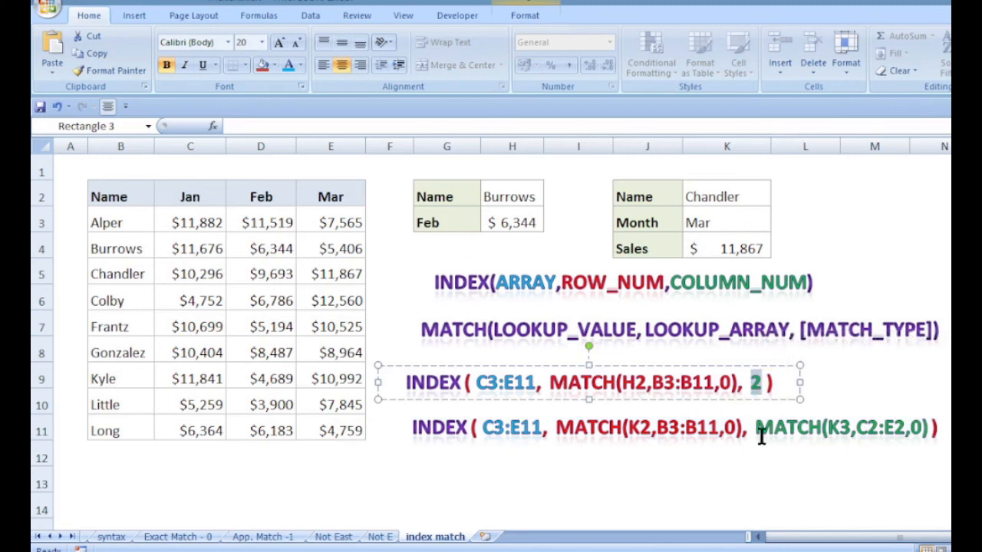
drag(756, 431, 928, 430)
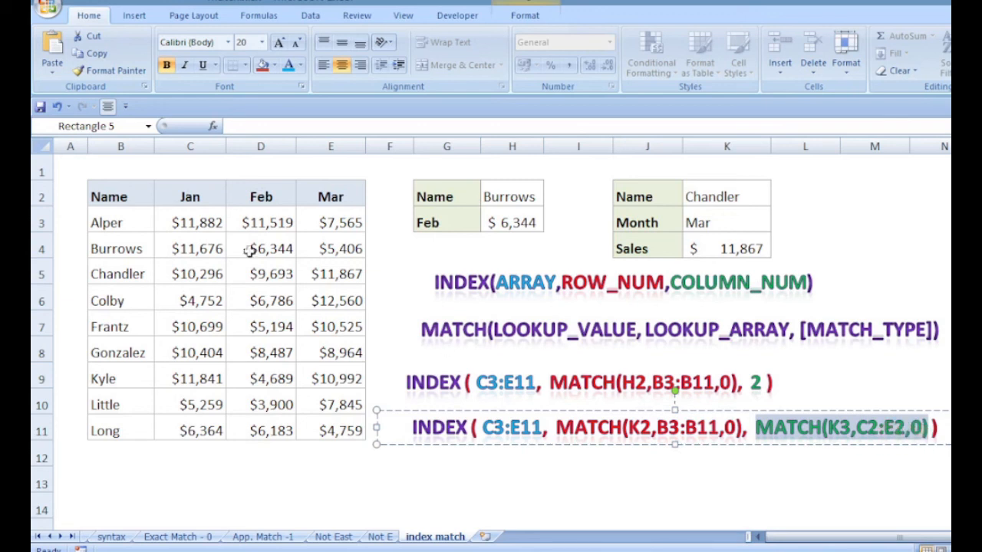
click(670, 434)
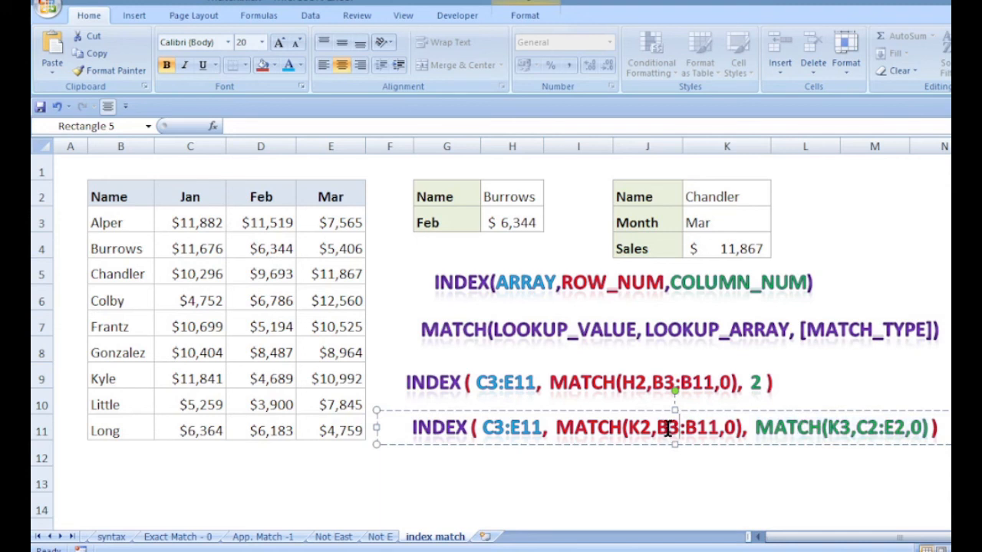
click(723, 250)
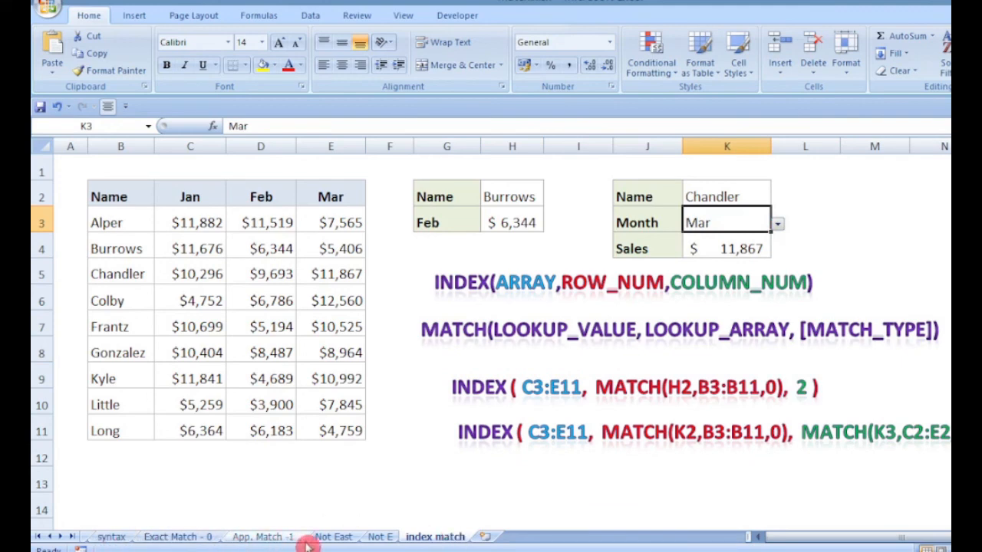
click(329, 537)
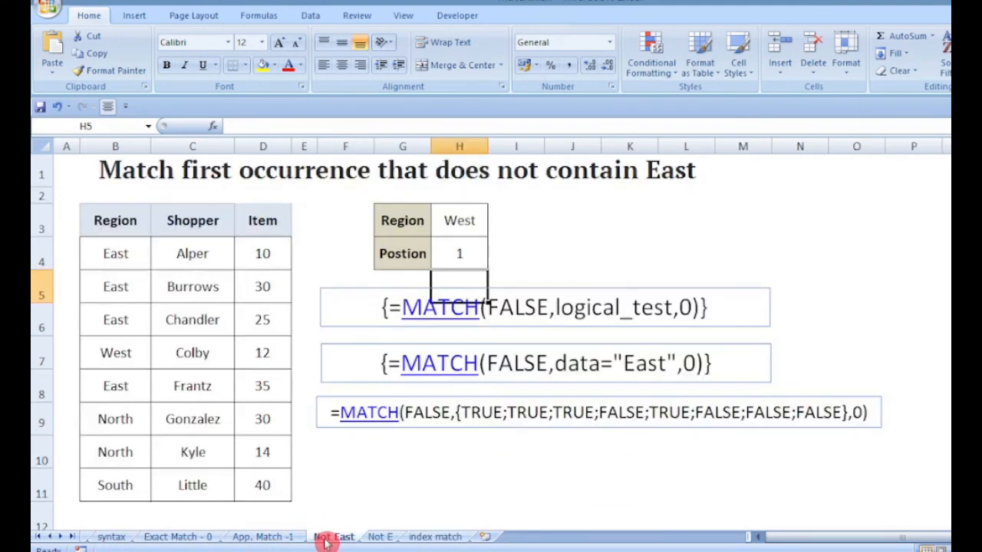
click(431, 537)
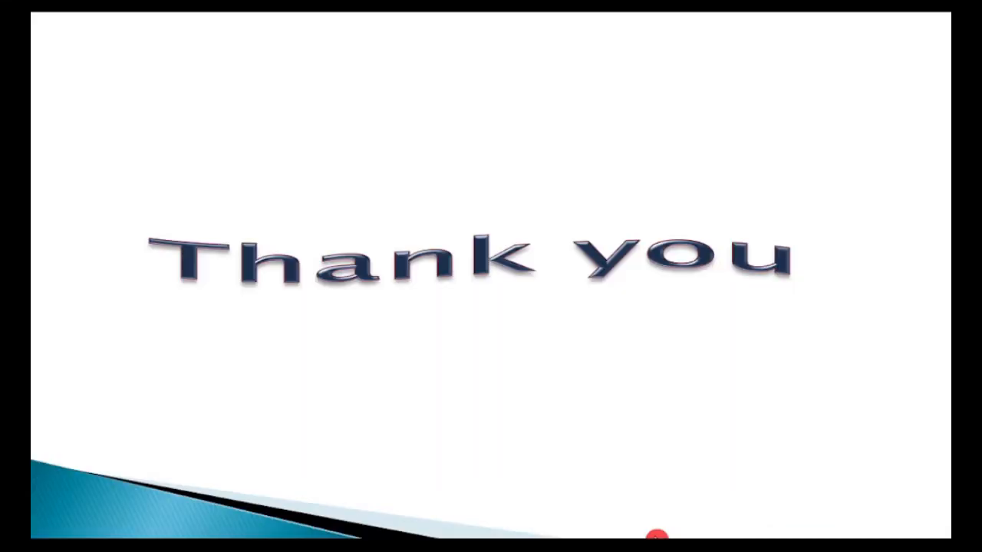